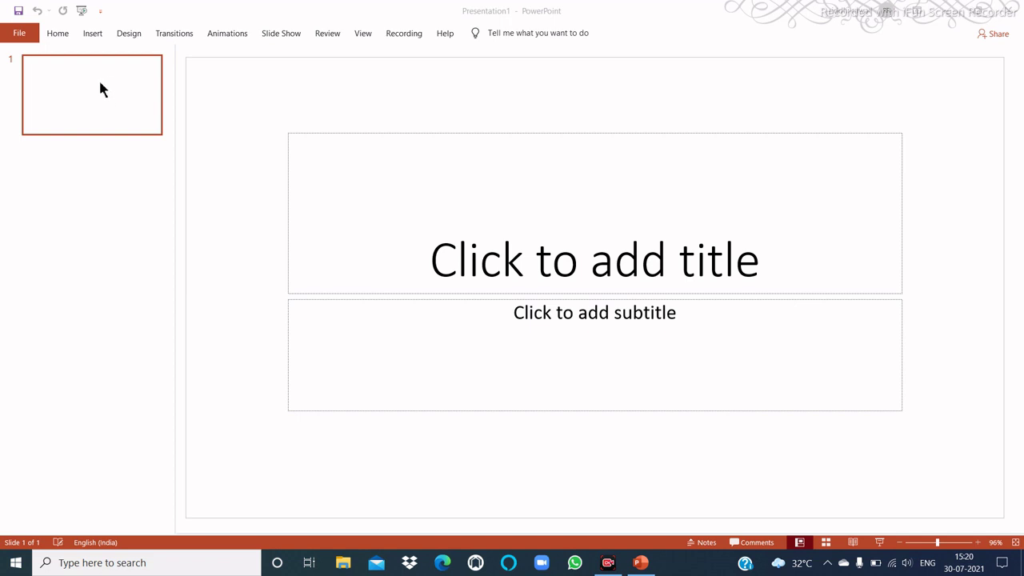
- Apply the Title Only layout to slide 1
{"action": "left_click", "coordinate": [102, 90]}
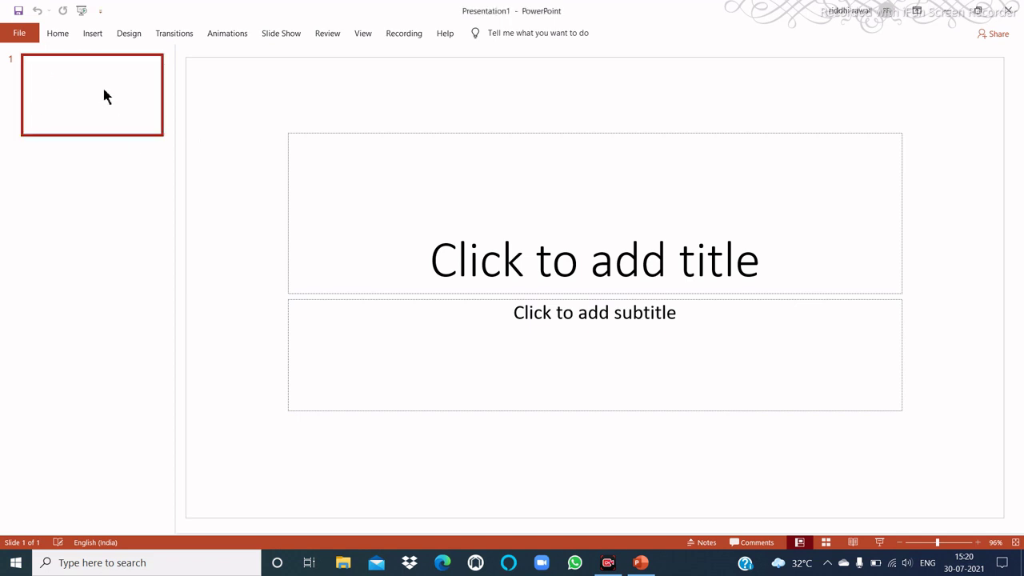
{"action": "left_click", "coordinate": [60, 33]}
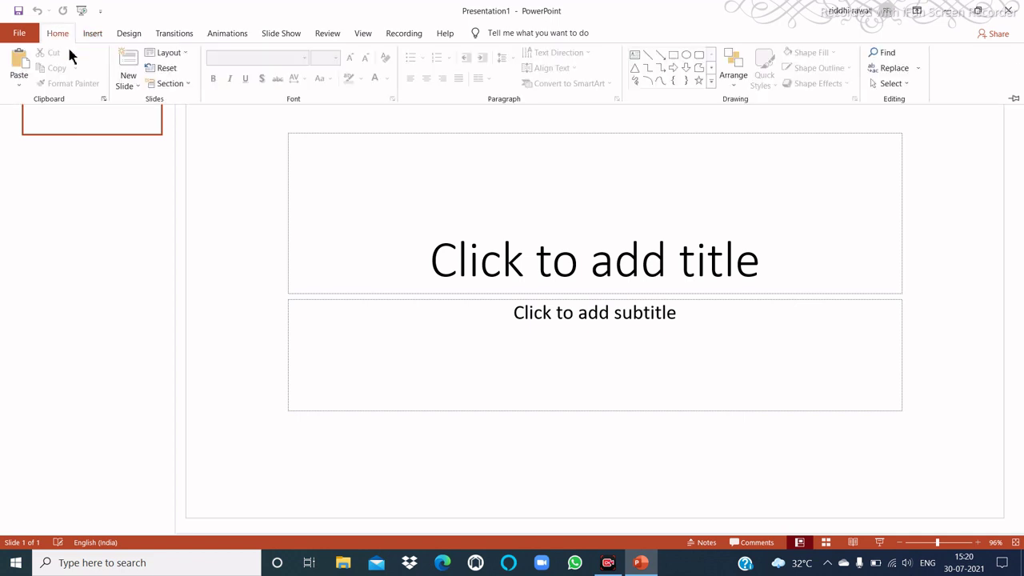
{"action": "left_click", "coordinate": [171, 53]}
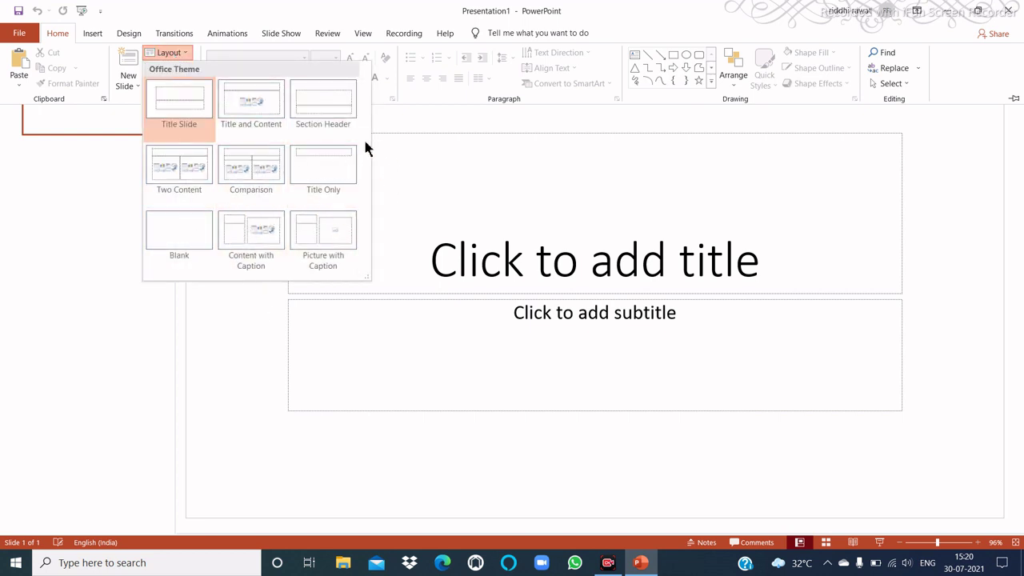
{"action": "left_click", "coordinate": [315, 189]}
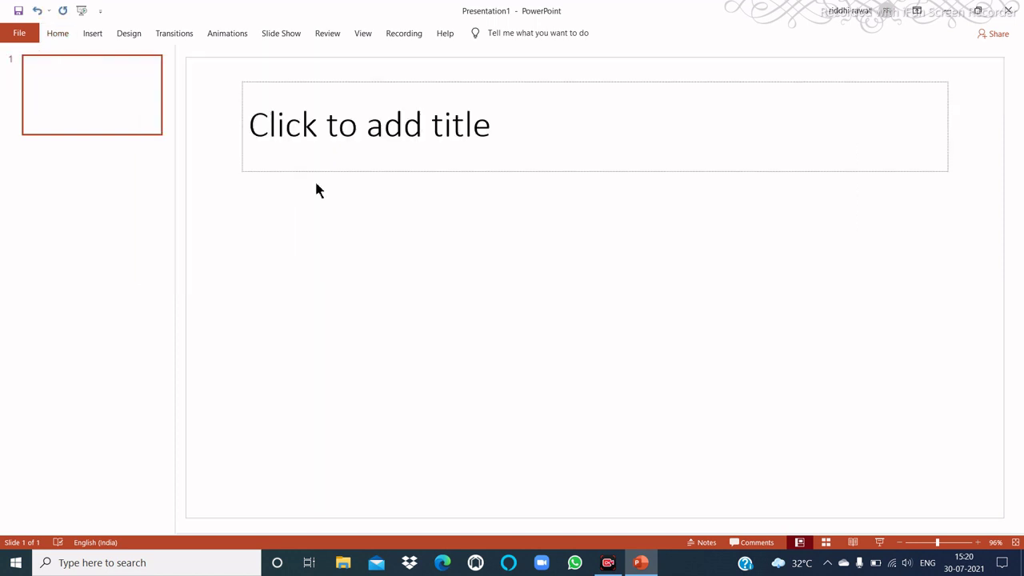
- Type the slide title 'FUN LEARN WITH' followed by the presenter's name
{"action": "left_click", "coordinate": [347, 125]}
{"action": "left_click", "coordinate": [499, 251]}
{"action": "left_click", "coordinate": [307, 134]}
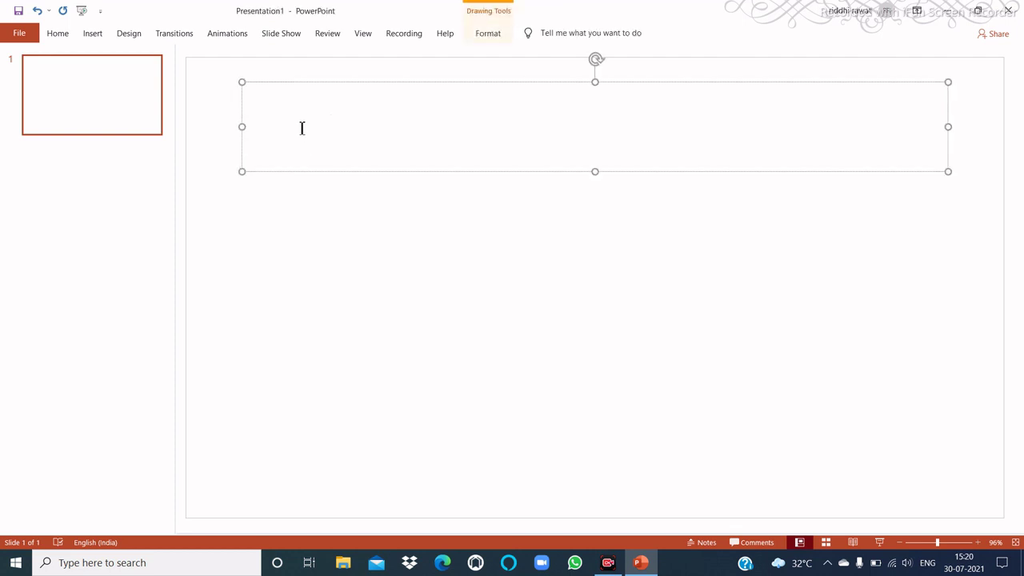
{"action": "type", "text": "F"}
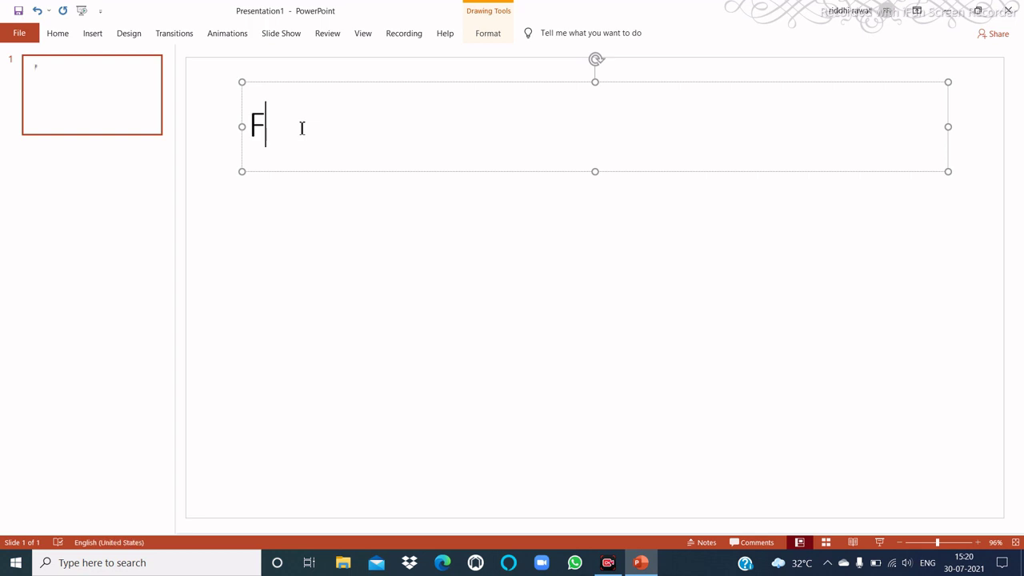
{"action": "type", "text": "UN LEARN WITH OJASVI RAWAT"}
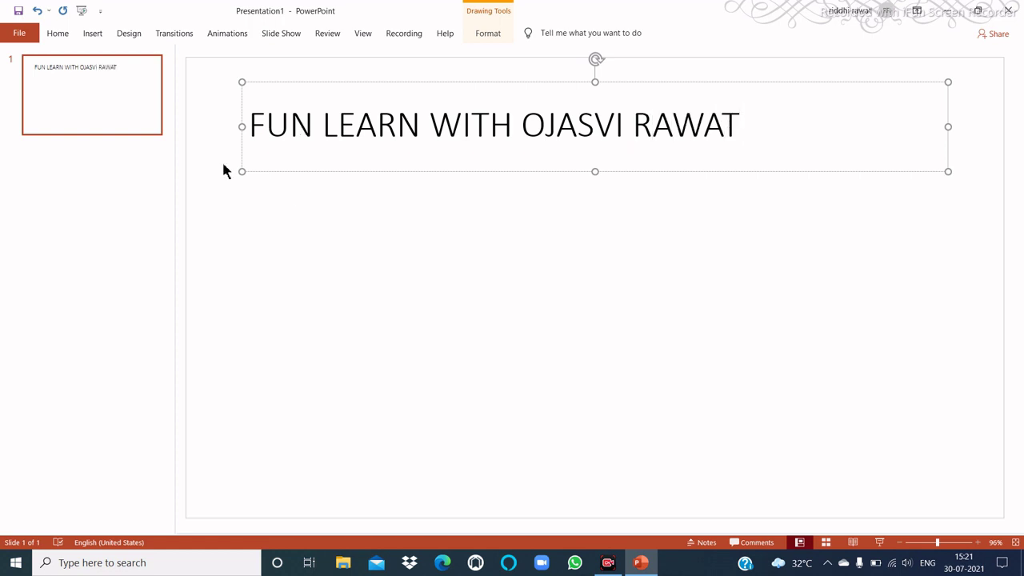
{"action": "left_click", "coordinate": [57, 33]}
- Add a new Title Slide, then copy slide 1's full title text
{"action": "left_click", "coordinate": [128, 86]}
{"action": "left_click", "coordinate": [120, 134]}
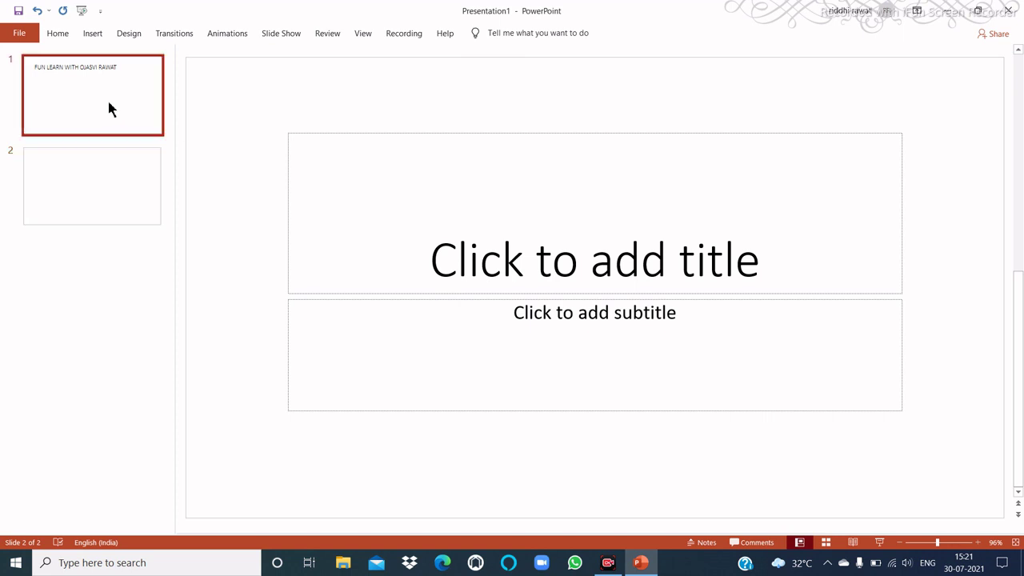
{"action": "left_click", "coordinate": [109, 108]}
{"action": "left_click", "coordinate": [251, 121]}
{"action": "left_click_drag", "start_coordinate": [253, 126], "coordinate": [706, 131]}
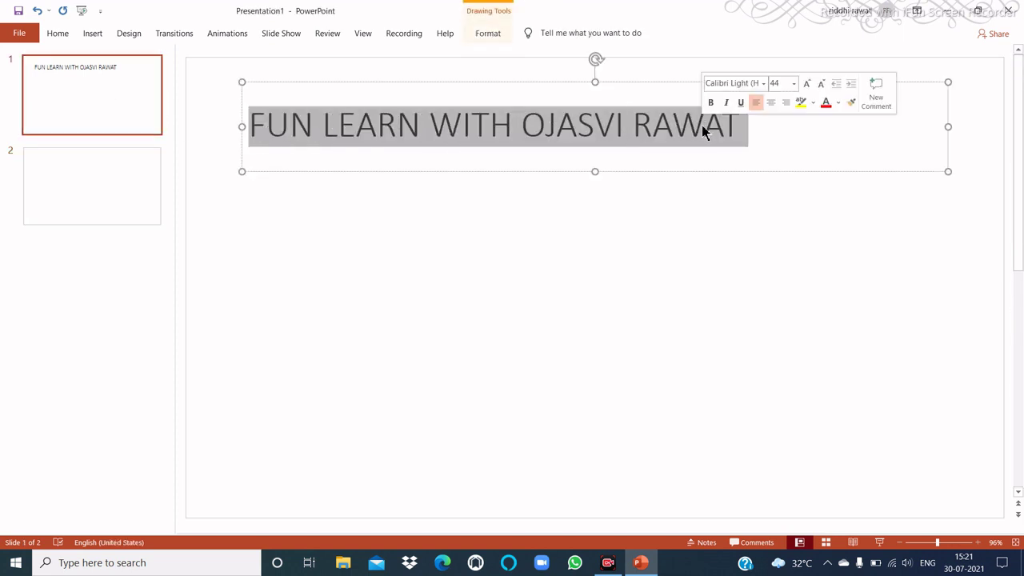
{"action": "right_click", "coordinate": [693, 131]}
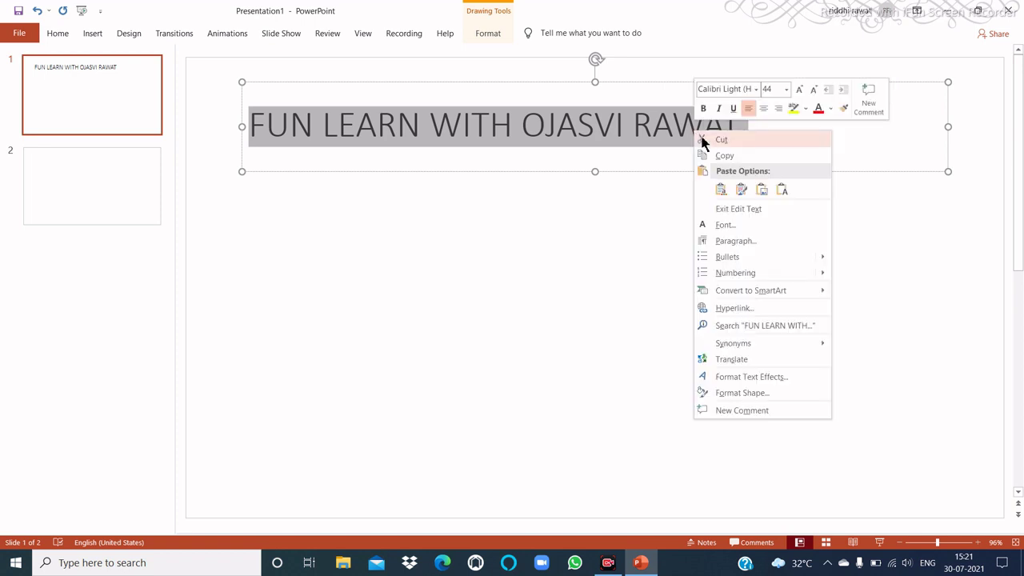
{"action": "left_click", "coordinate": [759, 157]}
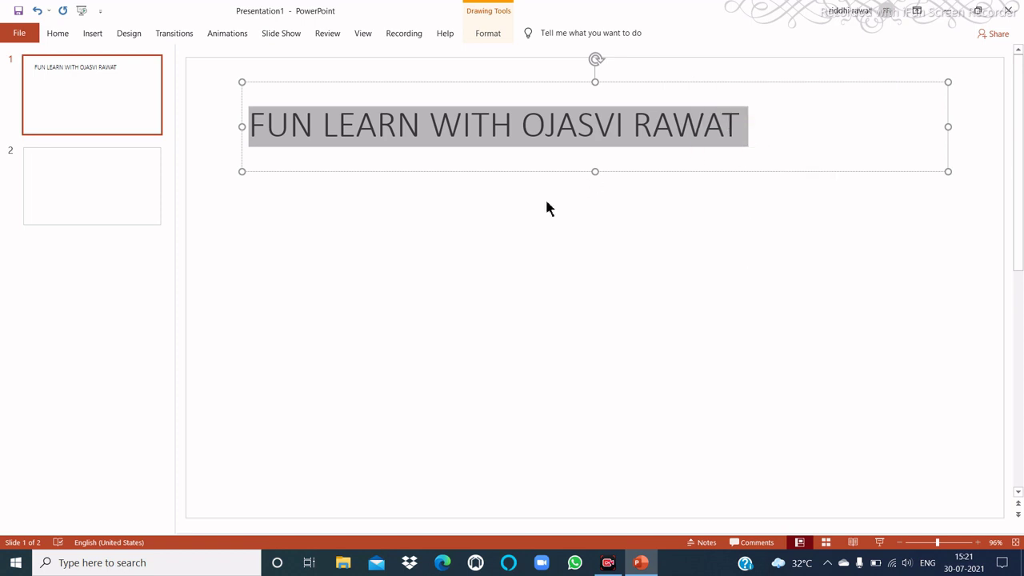
- Paste the title into slide 2's title as Keep Text Only, undoing the extra subtitle paste
{"action": "left_click", "coordinate": [66, 187]}
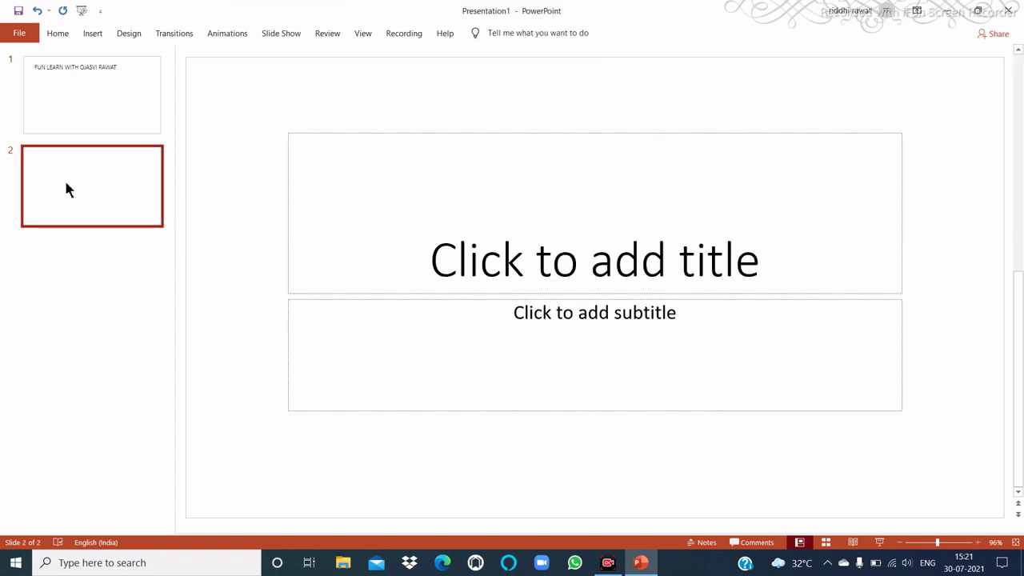
{"action": "right_click", "coordinate": [555, 243]}
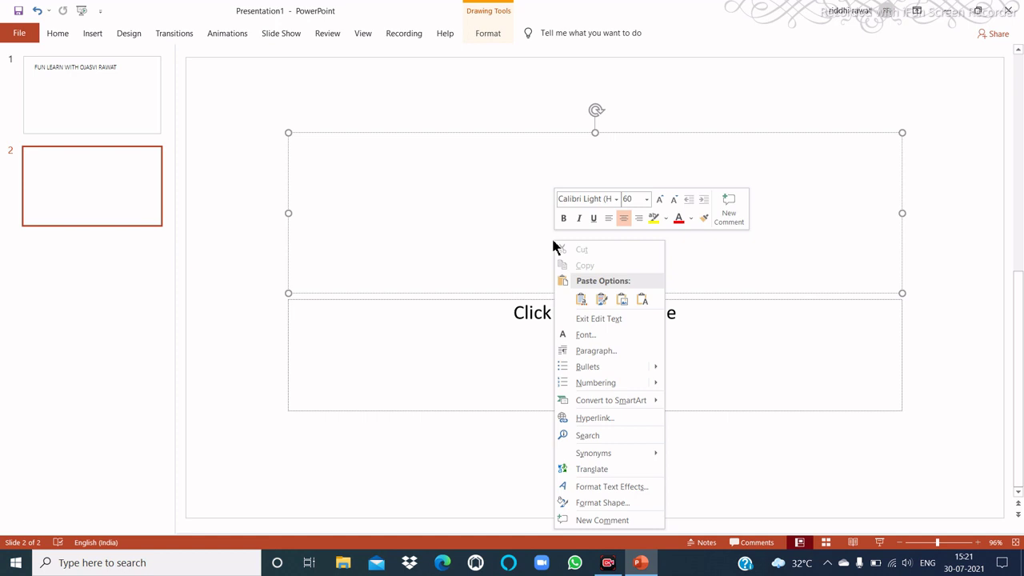
{"action": "left_click", "coordinate": [642, 300]}
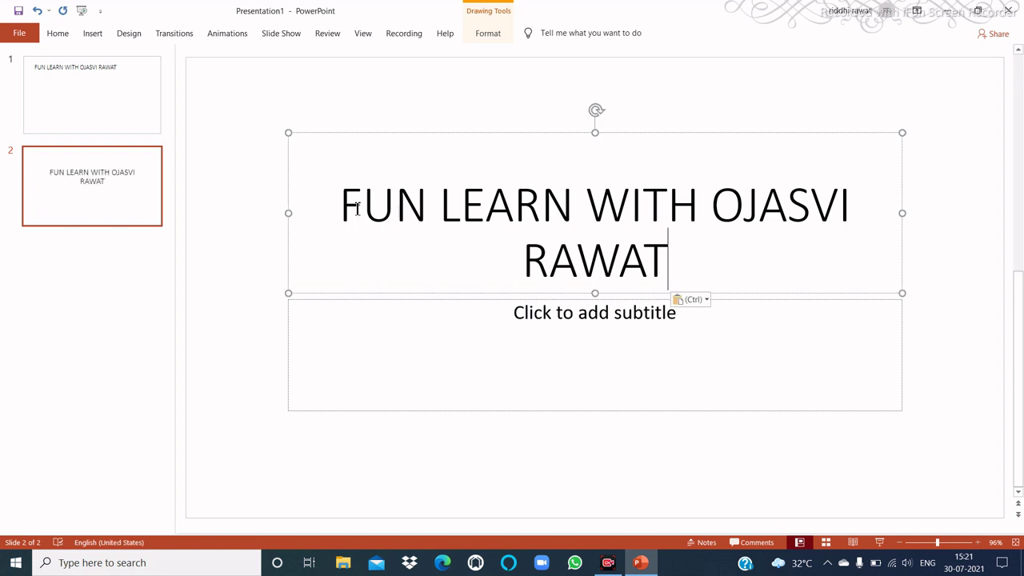
{"action": "left_click_drag", "start_coordinate": [320, 201], "coordinate": [731, 265]}
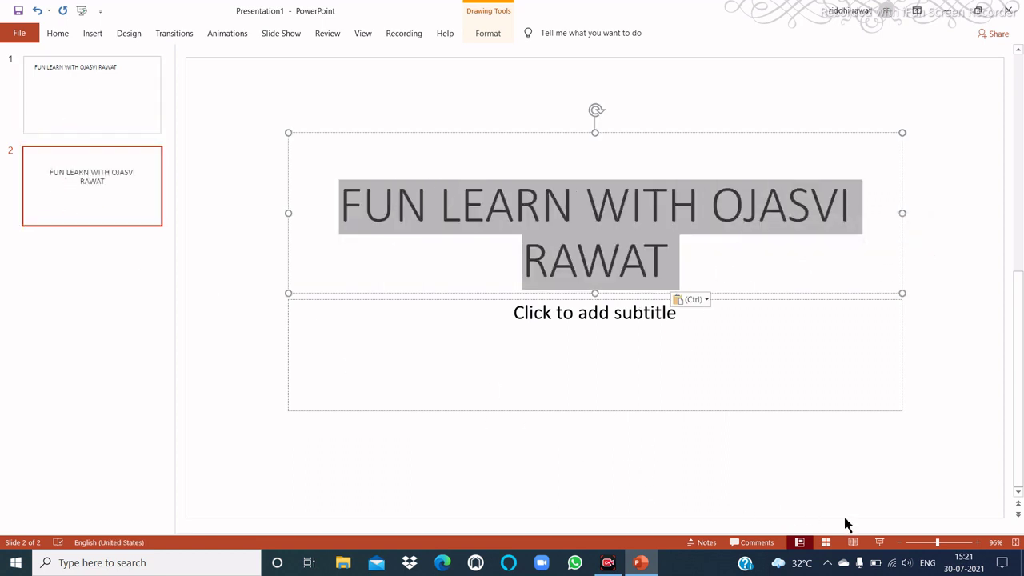
{"action": "key", "text": "ctrl+Return"}
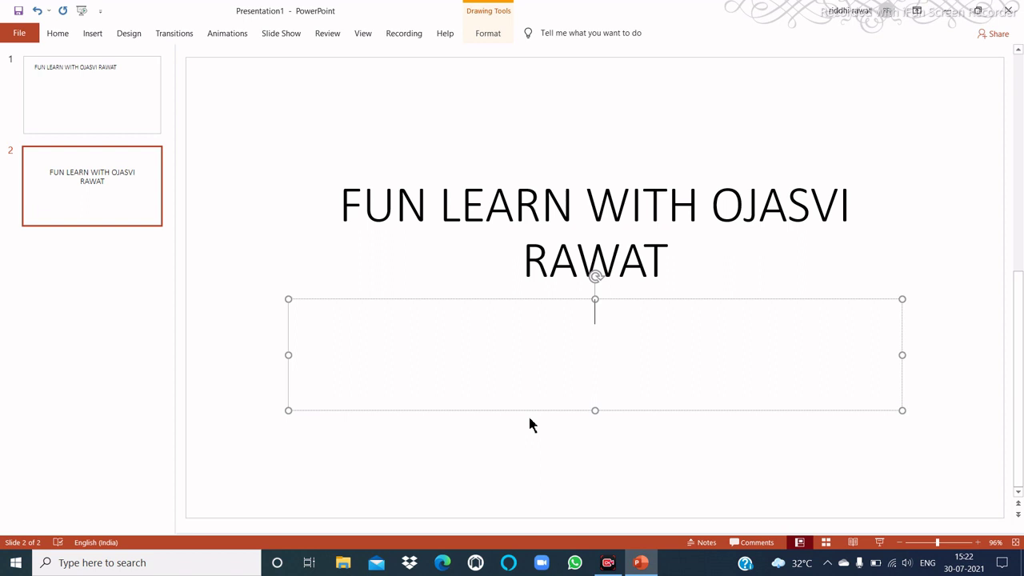
{"action": "key", "text": "ctrl+v"}
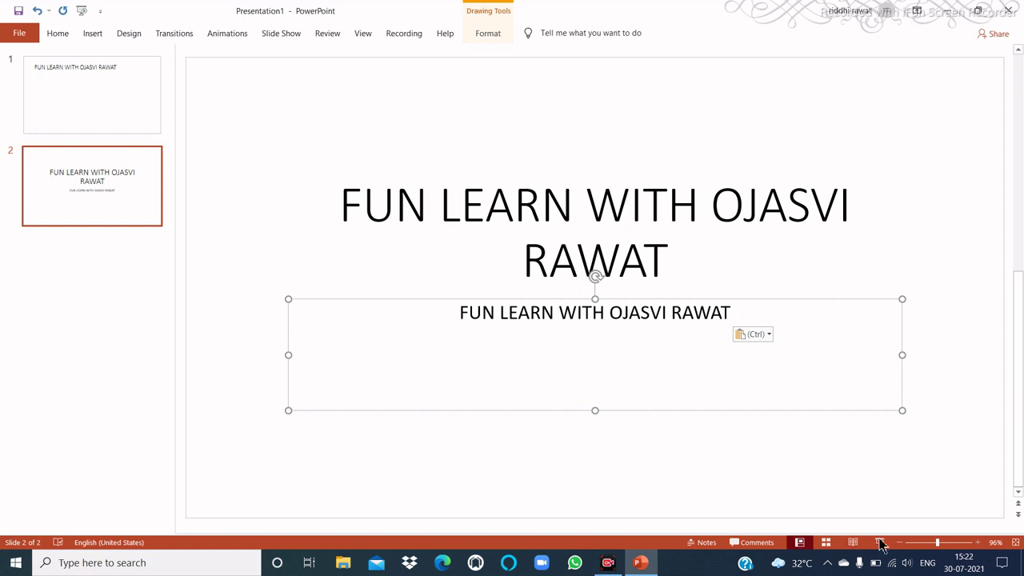
{"action": "key", "text": "ctrl+z"}
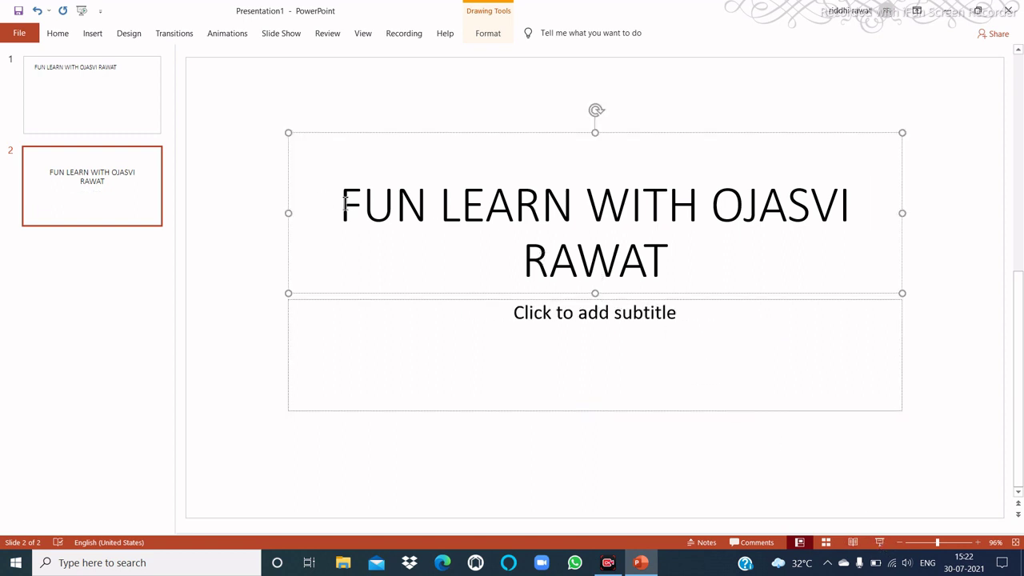
- Cut slide 2's title text and paste it into the subtitle as plain text
{"action": "left_click_drag", "start_coordinate": [340, 202], "coordinate": [779, 269]}
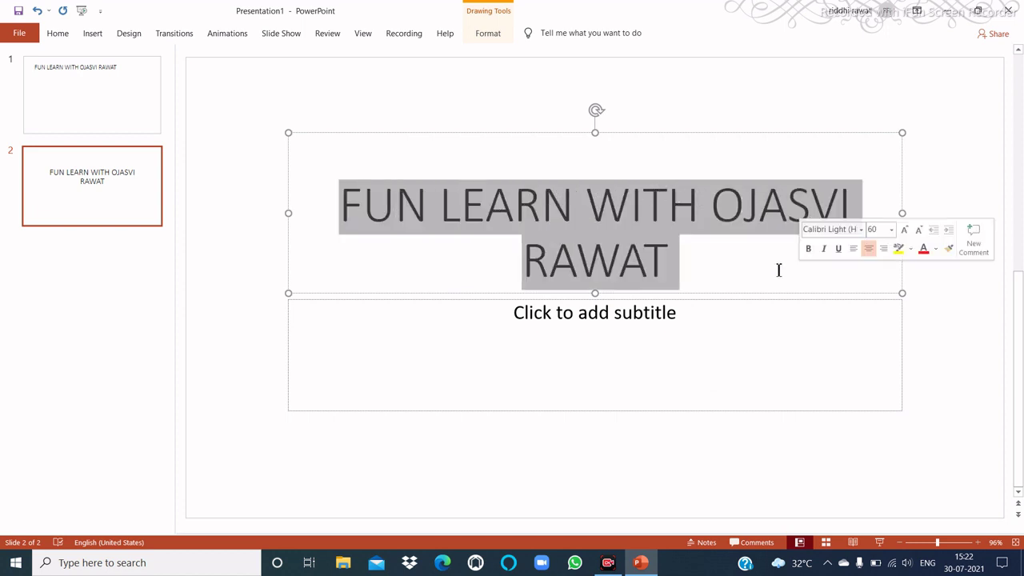
{"action": "right_click", "coordinate": [644, 267]}
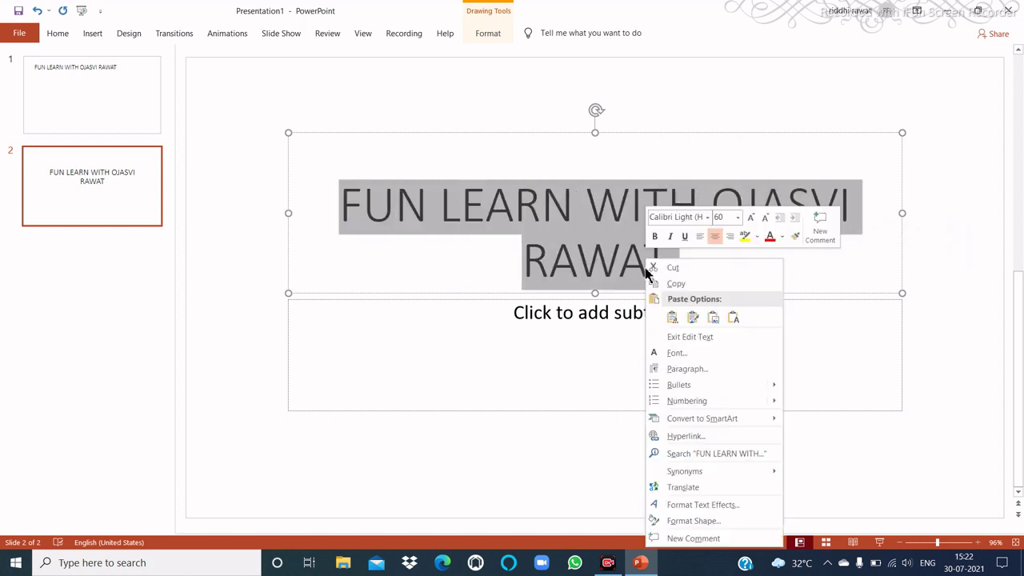
{"action": "left_click", "coordinate": [693, 270]}
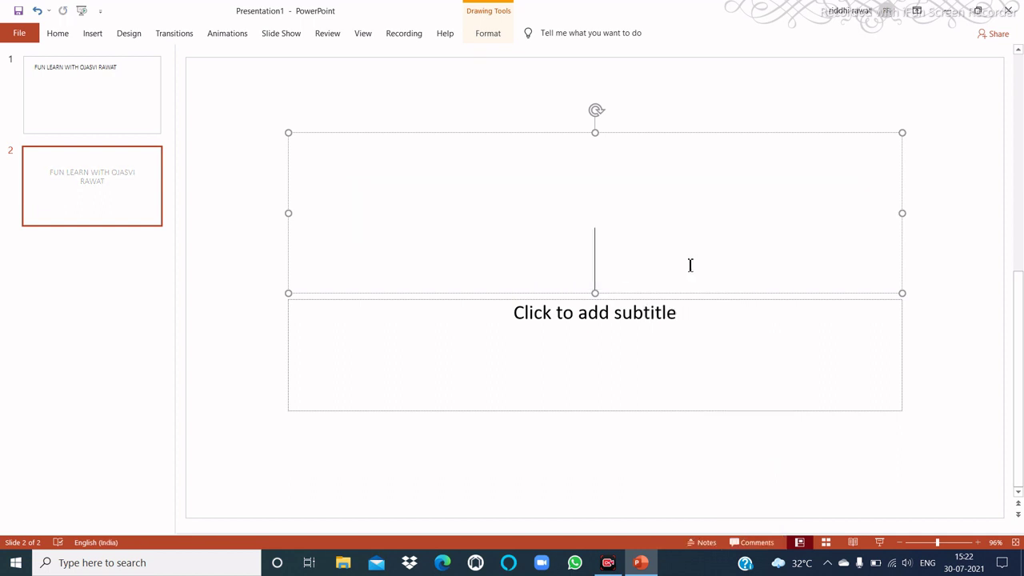
{"action": "left_click", "coordinate": [611, 335]}
{"action": "right_click", "coordinate": [610, 340]}
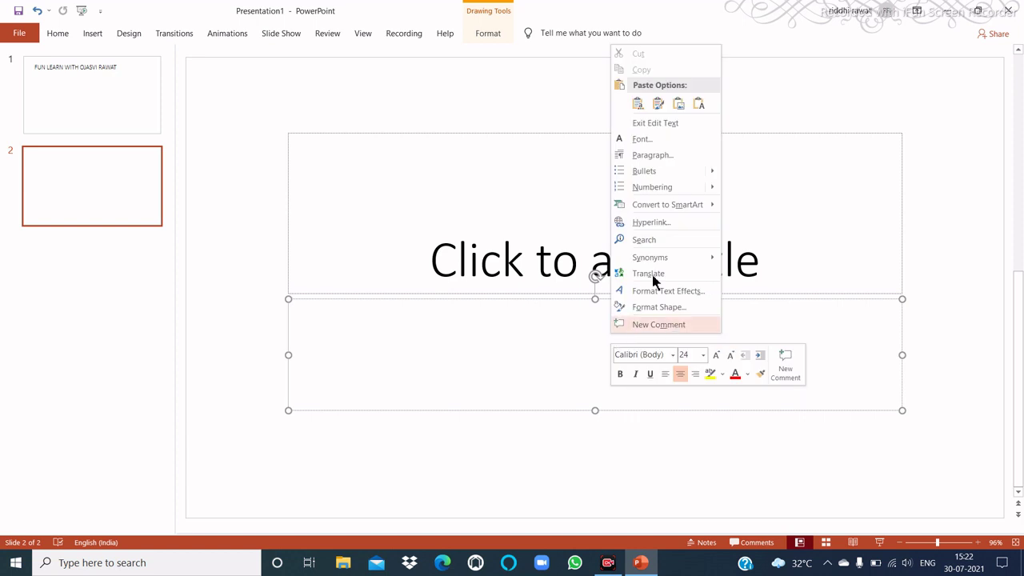
{"action": "left_click", "coordinate": [697, 106]}
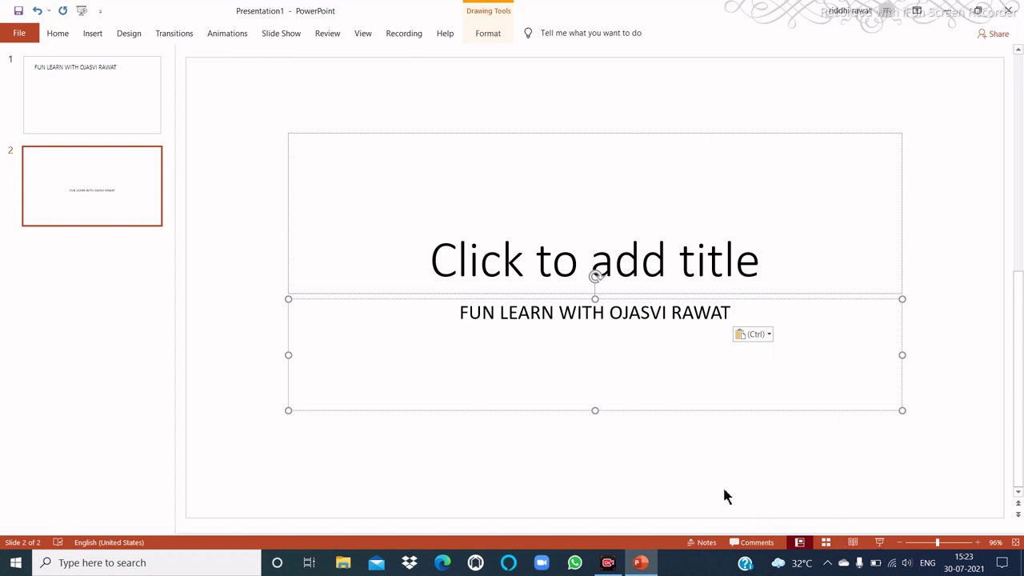
- Delete the subtitle text so slide 2 is blank, then return to slide 1
{"action": "left_click_drag", "start_coordinate": [458, 312], "coordinate": [731, 328]}
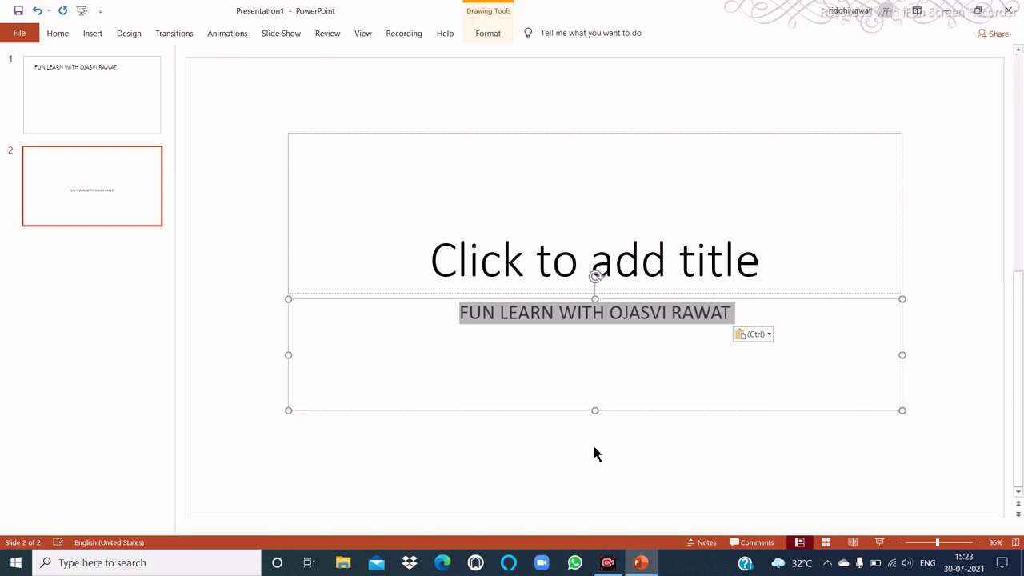
{"action": "key", "text": "BackSpace"}
{"action": "left_click", "coordinate": [735, 469]}
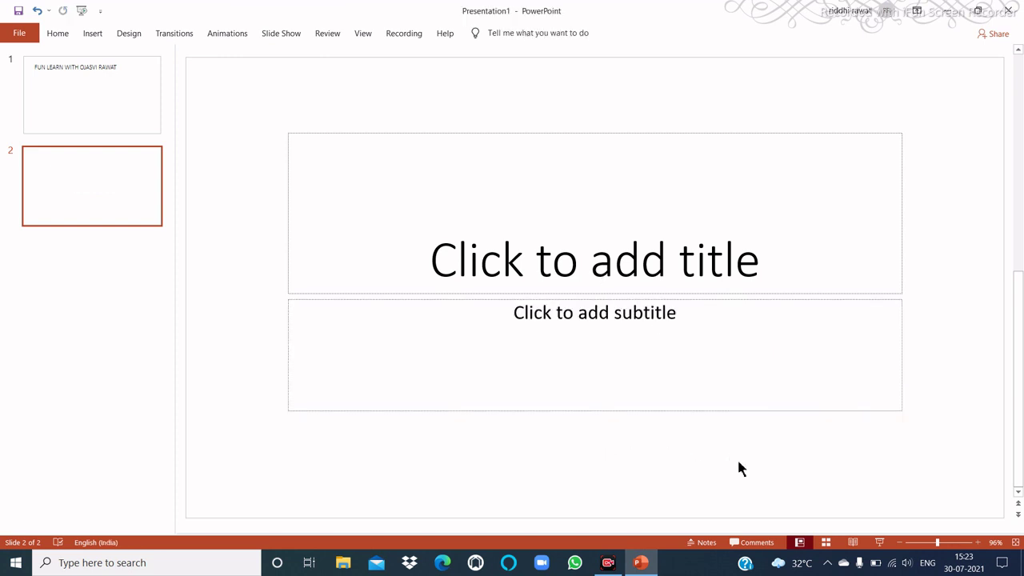
{"action": "scroll", "coordinate": [620, 384], "scroll_direction": "up", "scroll_amount": 1}
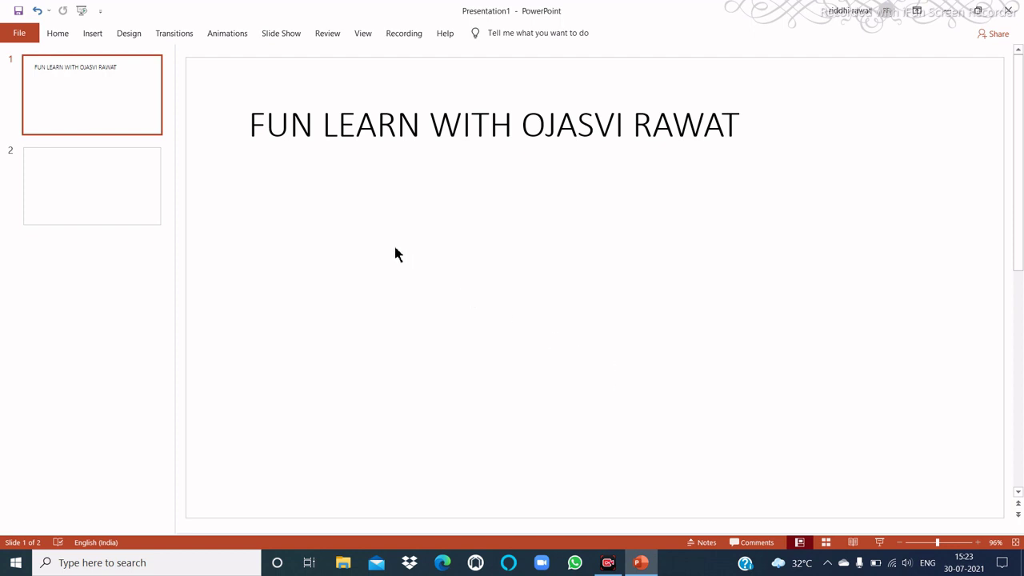
- Start a new photo album from the Insert tab and browse for pictures
{"action": "left_click", "coordinate": [93, 36]}
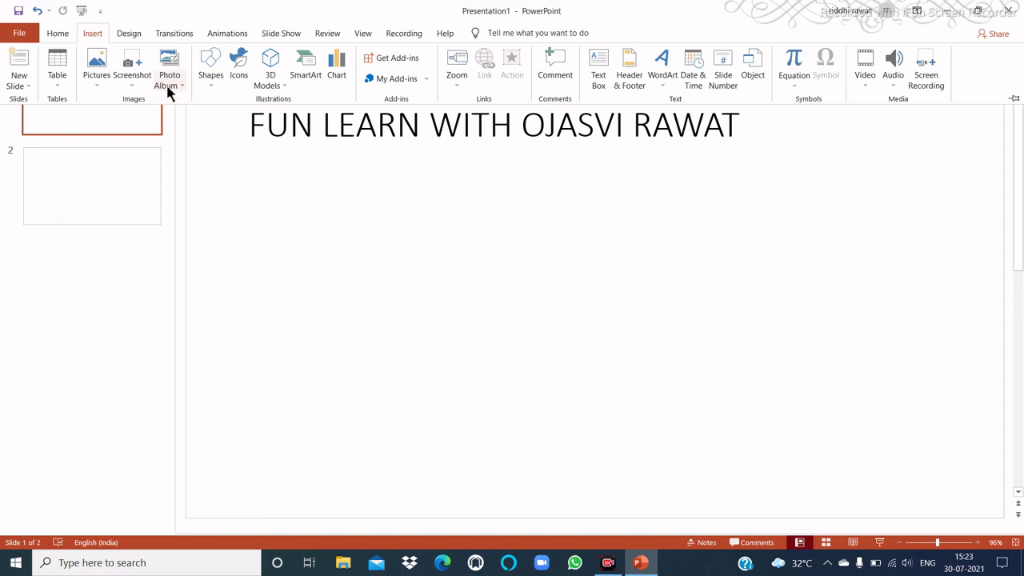
{"action": "left_click", "coordinate": [169, 83]}
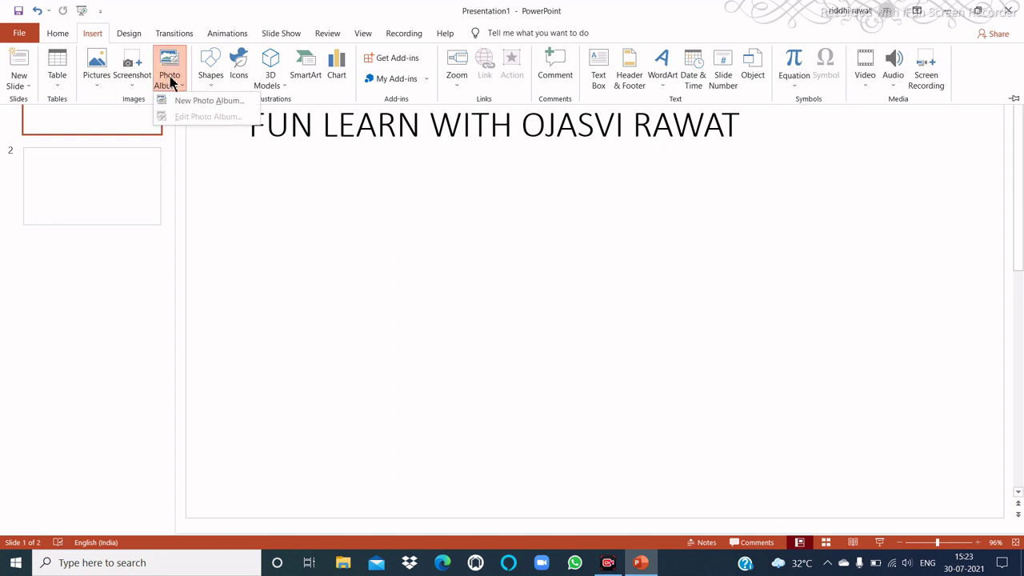
{"action": "left_click", "coordinate": [241, 101]}
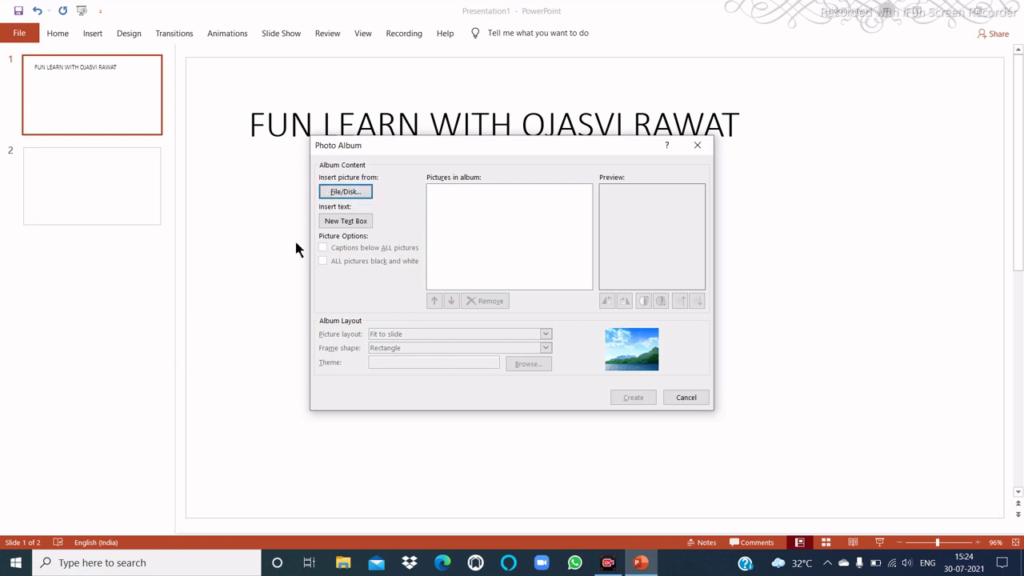
{"action": "left_click", "coordinate": [335, 196]}
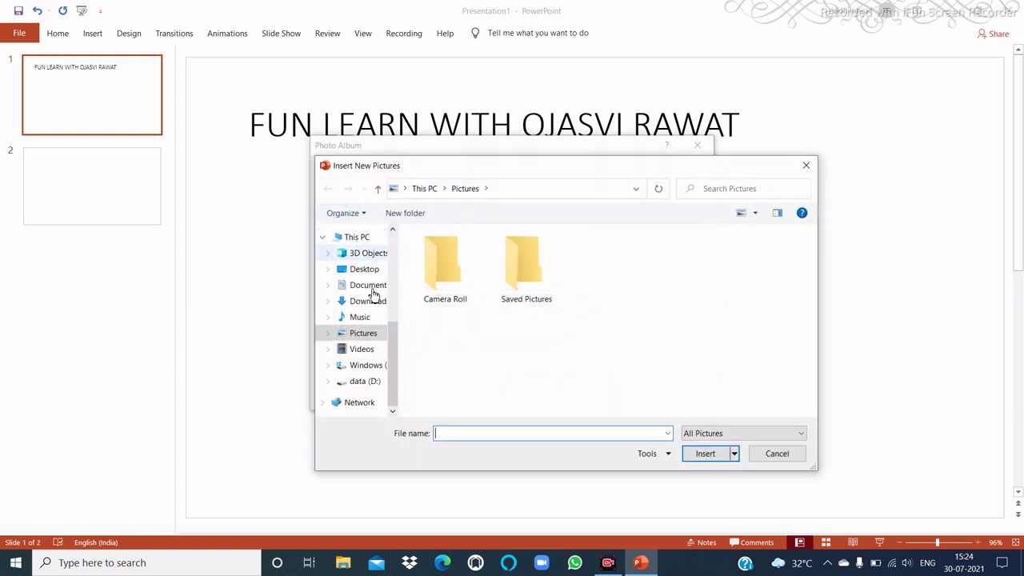
- Insert IMG-20210703-WA0004 from data (D:) > Study material > syllabus into the album
{"action": "left_click", "coordinate": [352, 383]}
{"action": "double_click", "coordinate": [440, 253]}
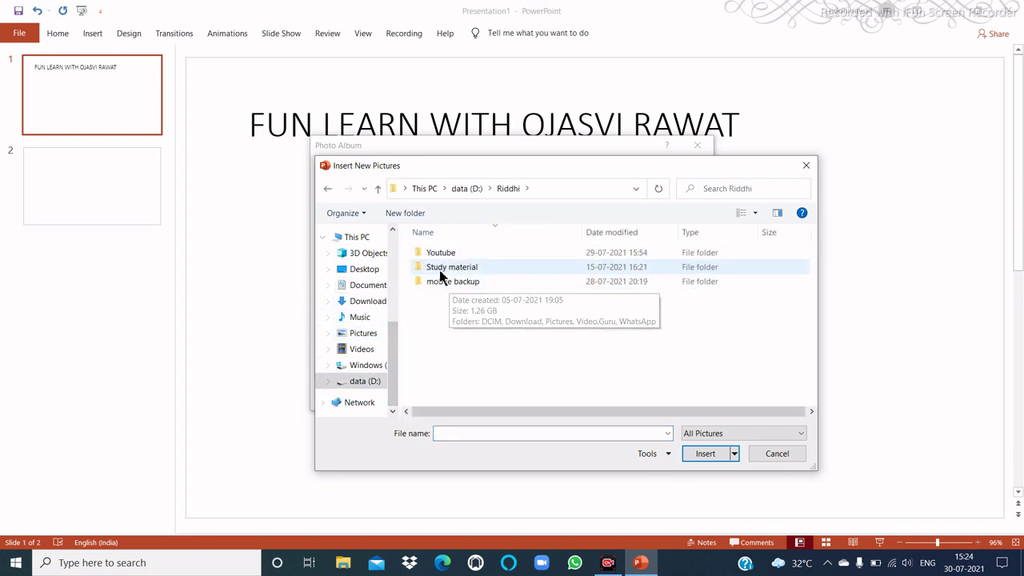
{"action": "double_click", "coordinate": [440, 269]}
{"action": "double_click", "coordinate": [439, 255]}
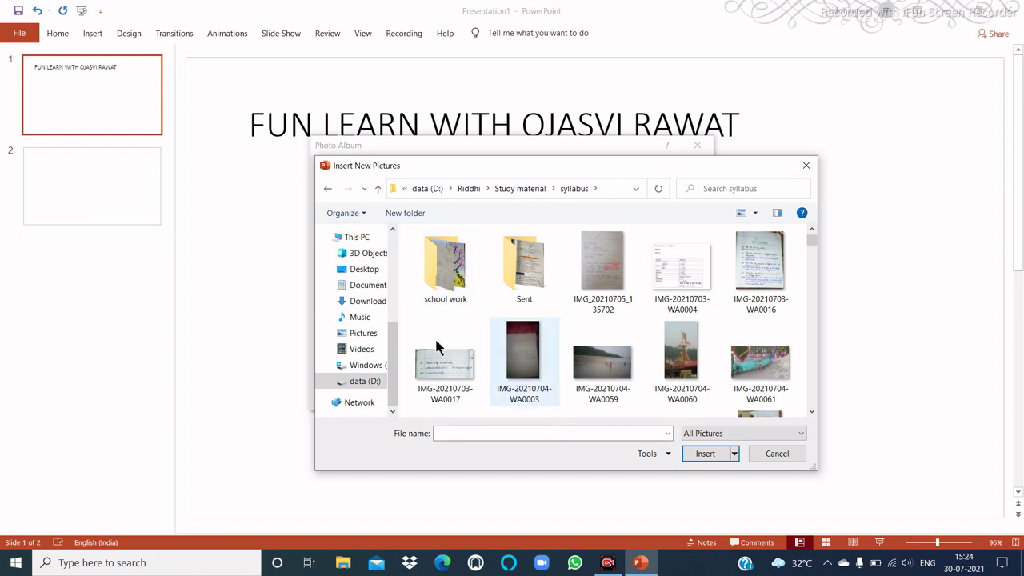
{"action": "scroll", "coordinate": [544, 320], "scroll_direction": "down", "scroll_amount": 2}
{"action": "scroll", "coordinate": [543, 320], "scroll_direction": "up", "scroll_amount": 2}
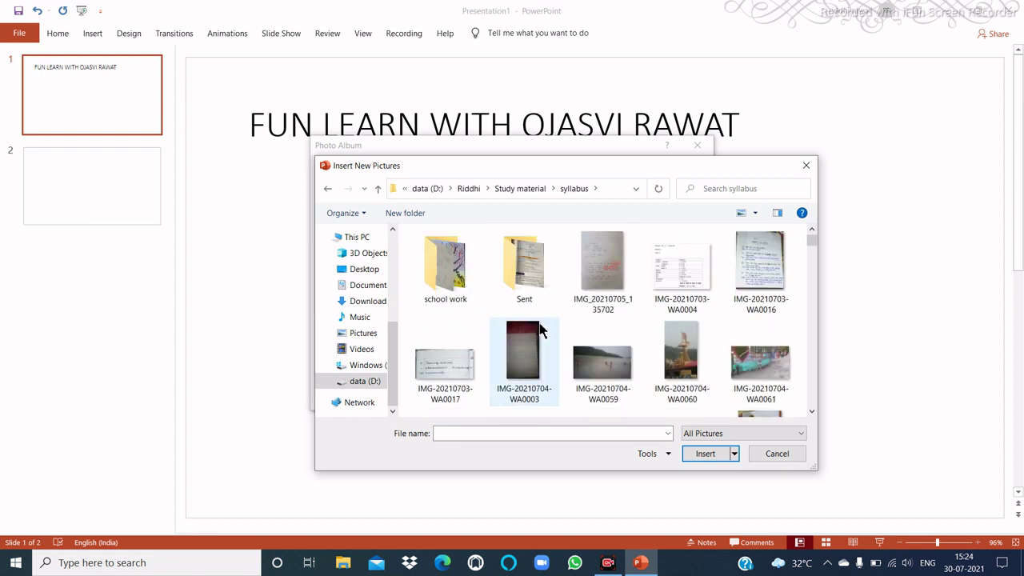
{"action": "left_click", "coordinate": [694, 284]}
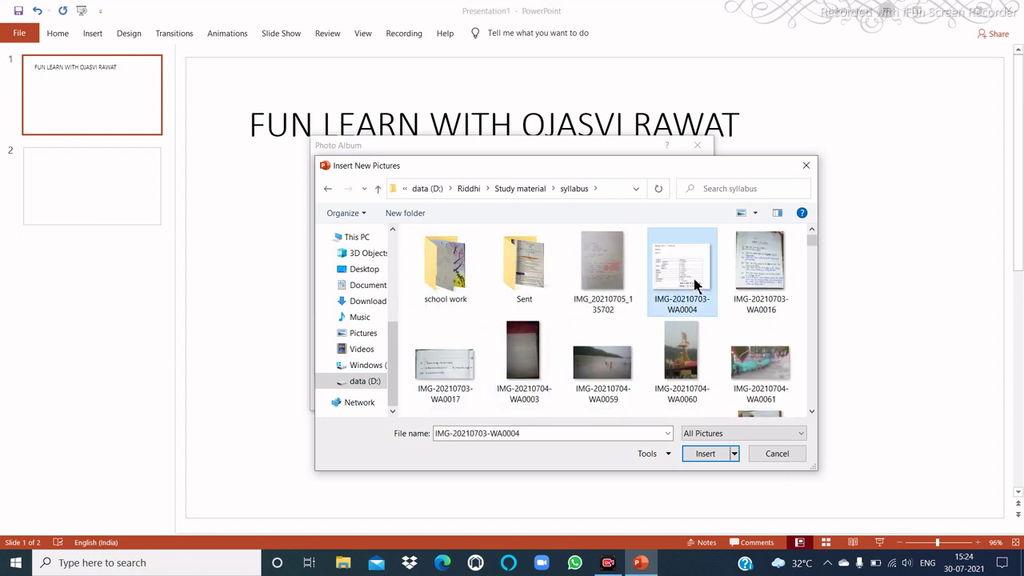
{"action": "left_click", "coordinate": [717, 457]}
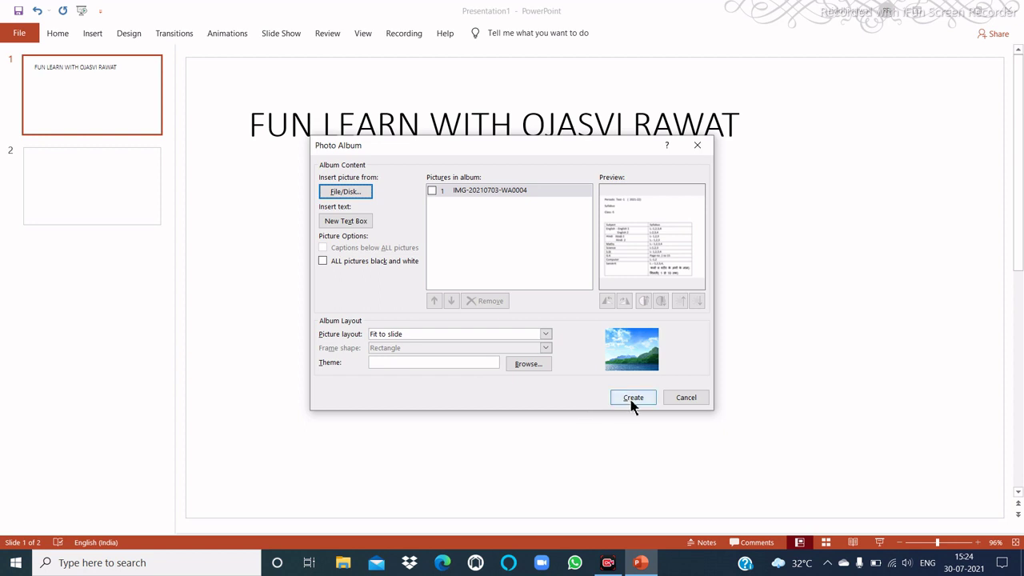
- Create the photo album presentation and view its syllabus table picture slide
{"action": "left_click", "coordinate": [632, 397]}
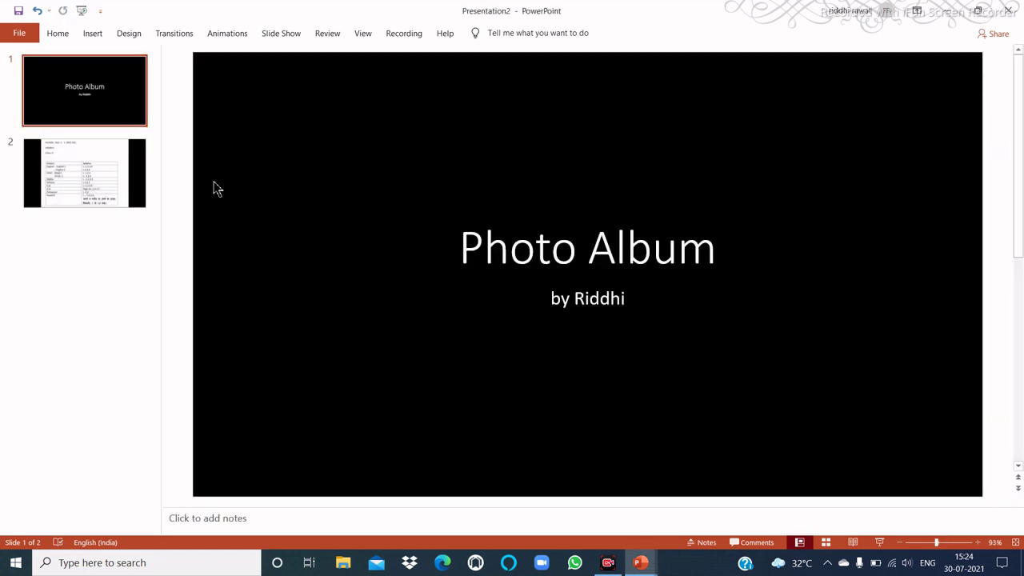
{"action": "left_click", "coordinate": [93, 175]}
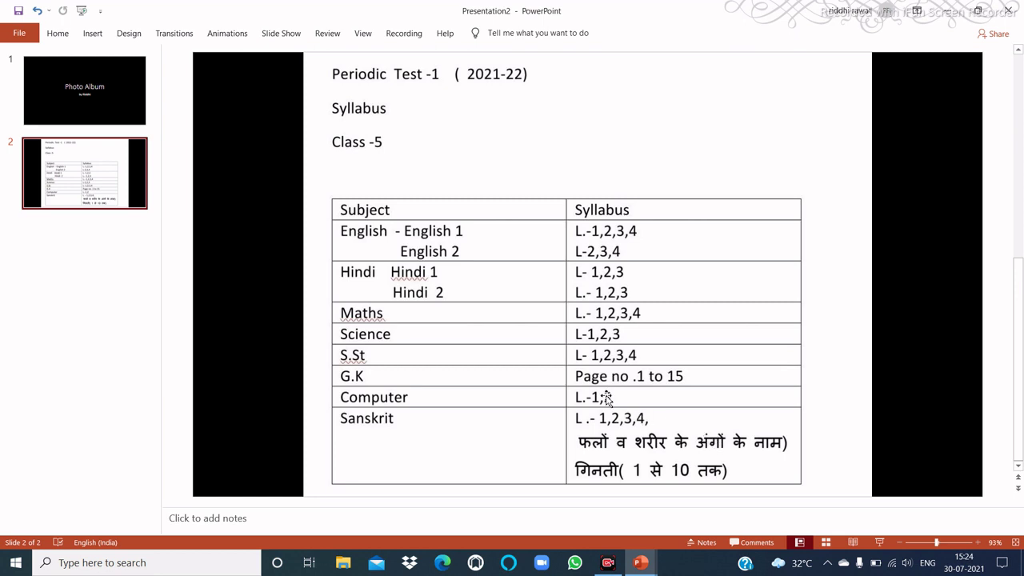
{"action": "left_click", "coordinate": [549, 351]}
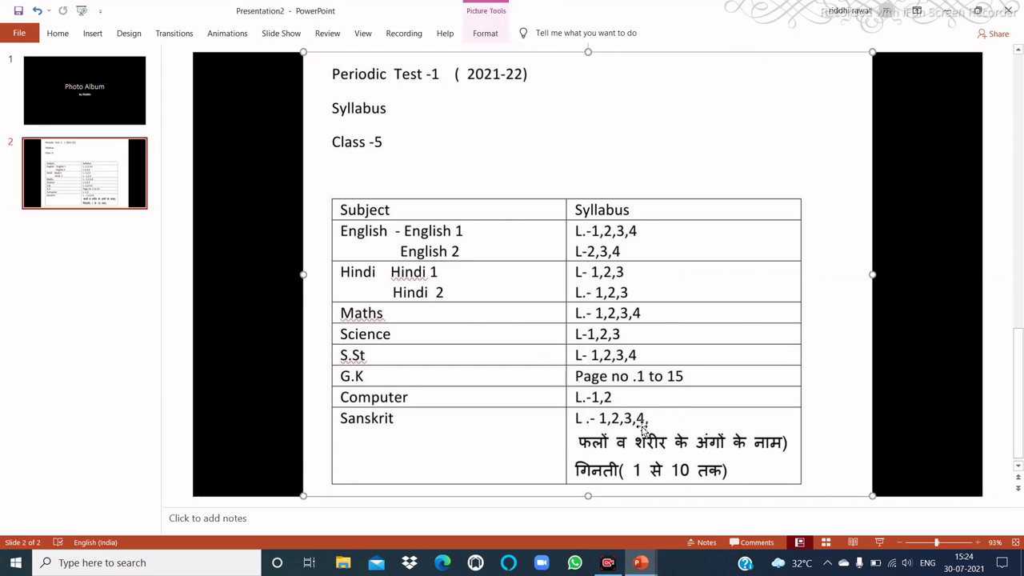
{"action": "left_click", "coordinate": [689, 508]}
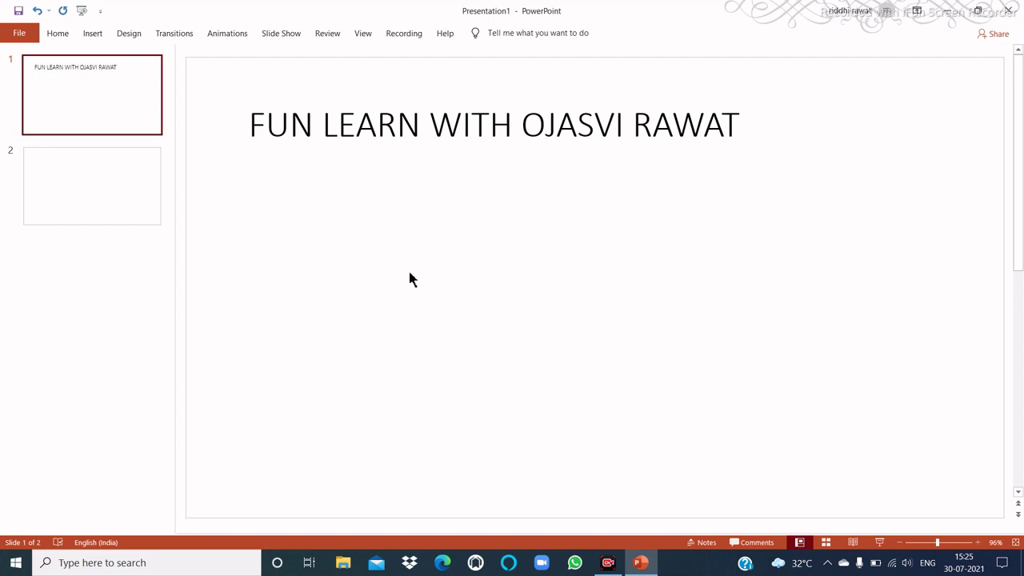
- Set the Office Theme to Dark Gray under File > Options > General
{"action": "left_click", "coordinate": [18, 37]}
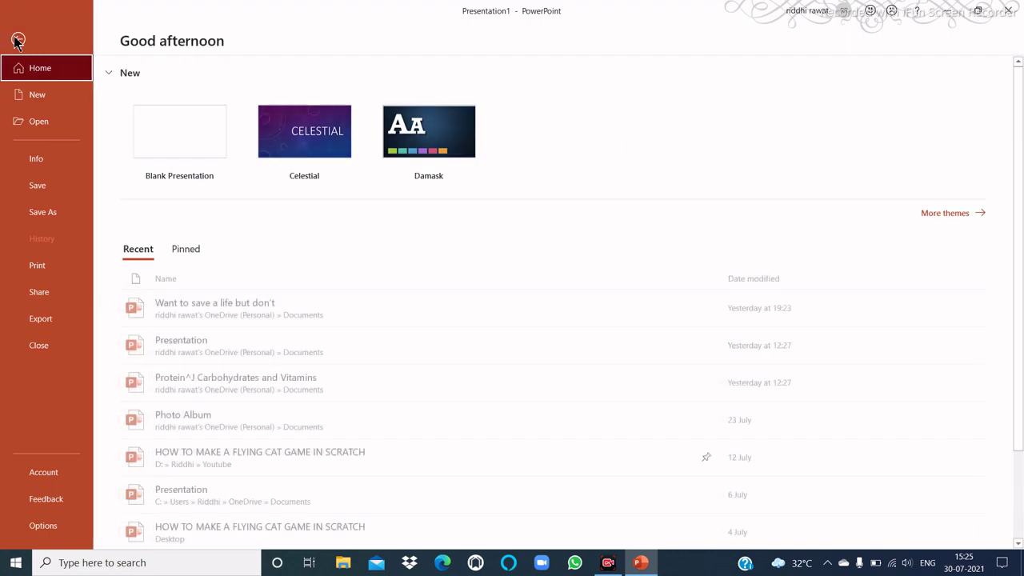
{"action": "left_click", "coordinate": [43, 525]}
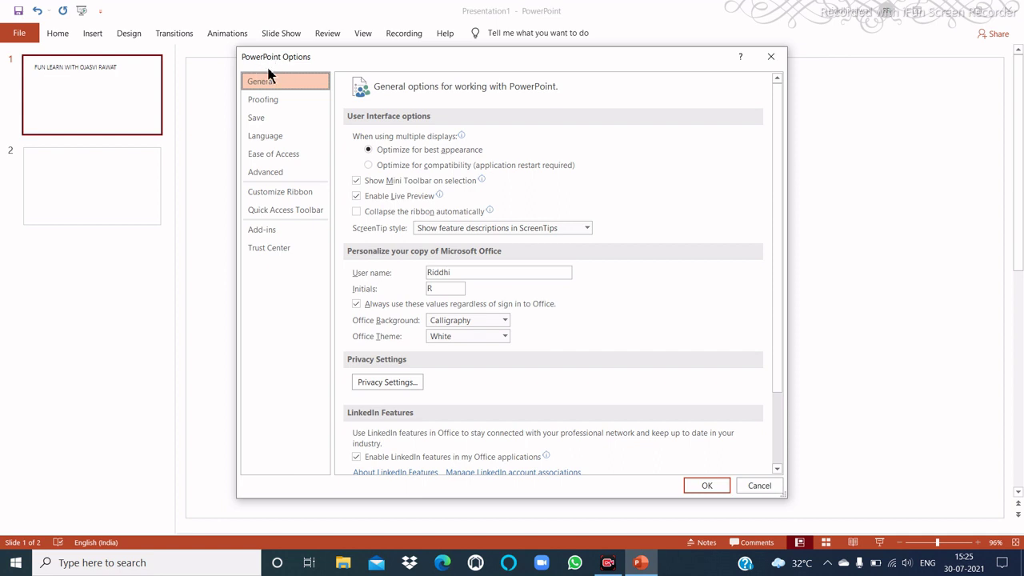
{"action": "scroll", "coordinate": [465, 310], "scroll_direction": "down", "scroll_amount": 3}
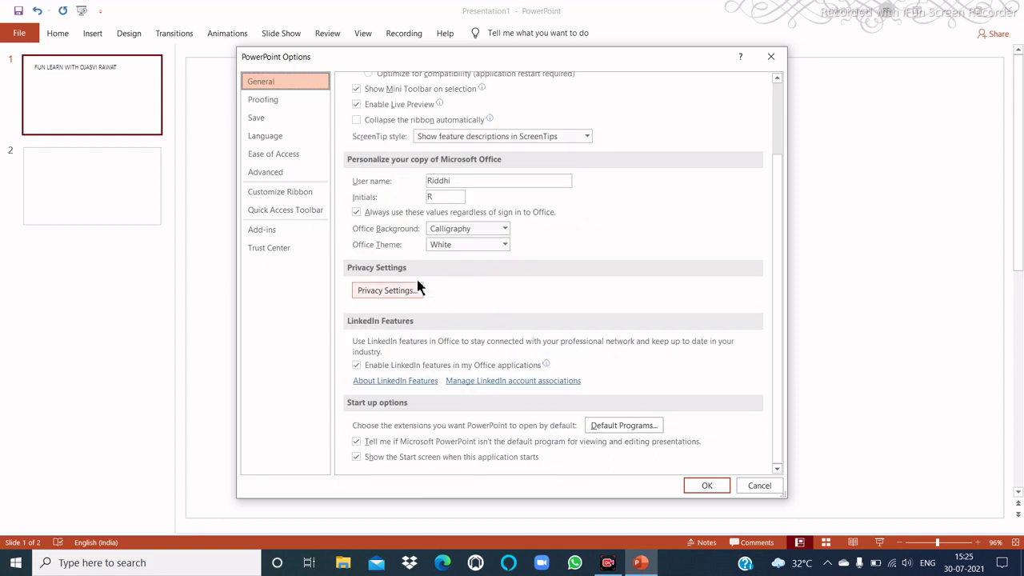
{"action": "left_click", "coordinate": [506, 247]}
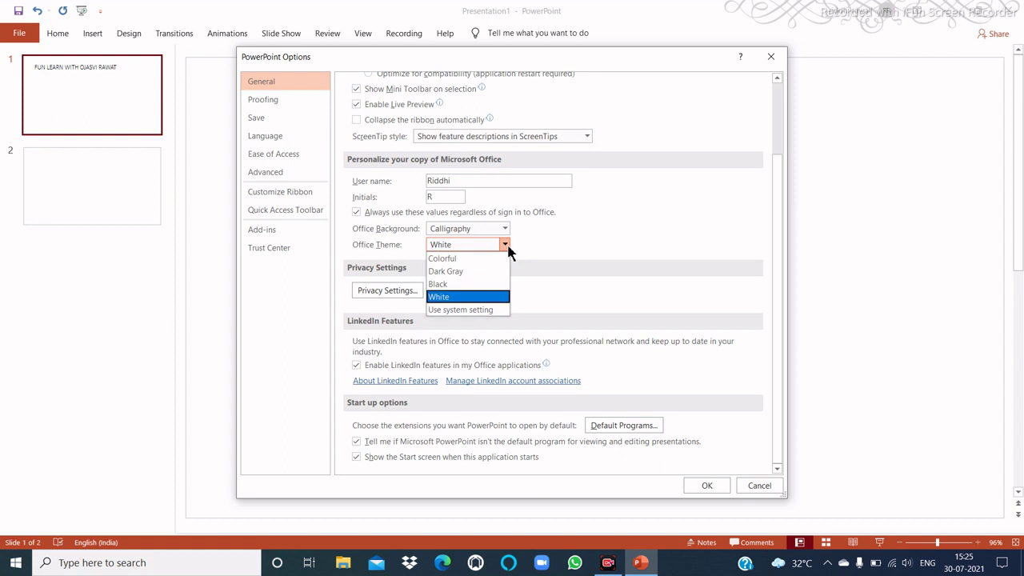
{"action": "left_click", "coordinate": [462, 271]}
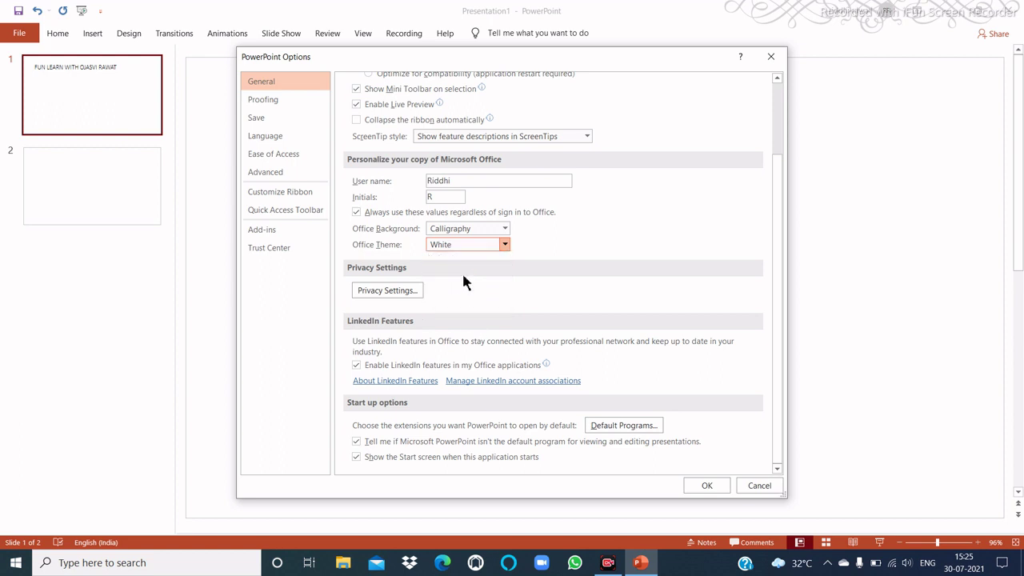
{"action": "left_click", "coordinate": [707, 486]}
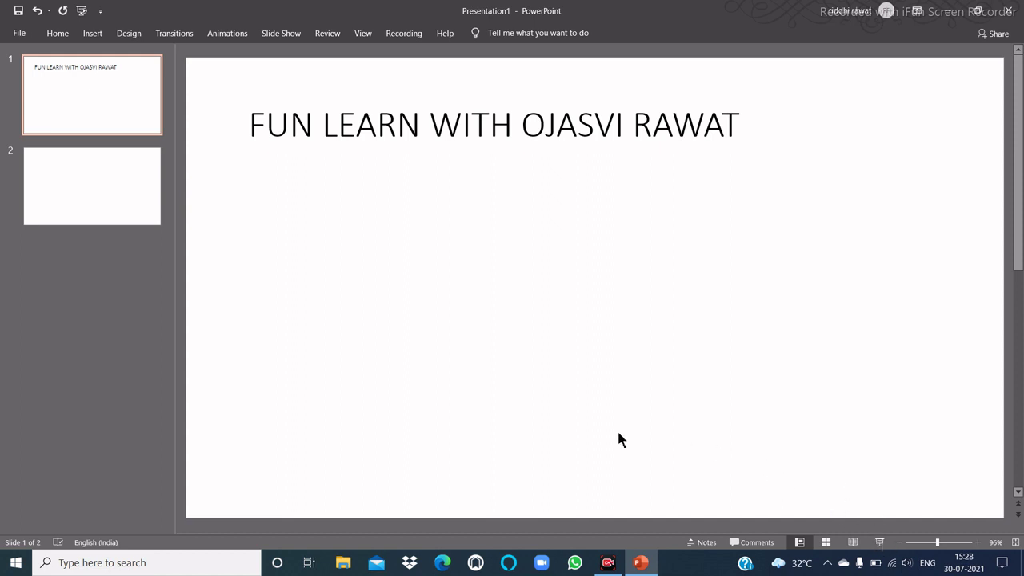
{"action": "left_click", "coordinate": [256, 129]}
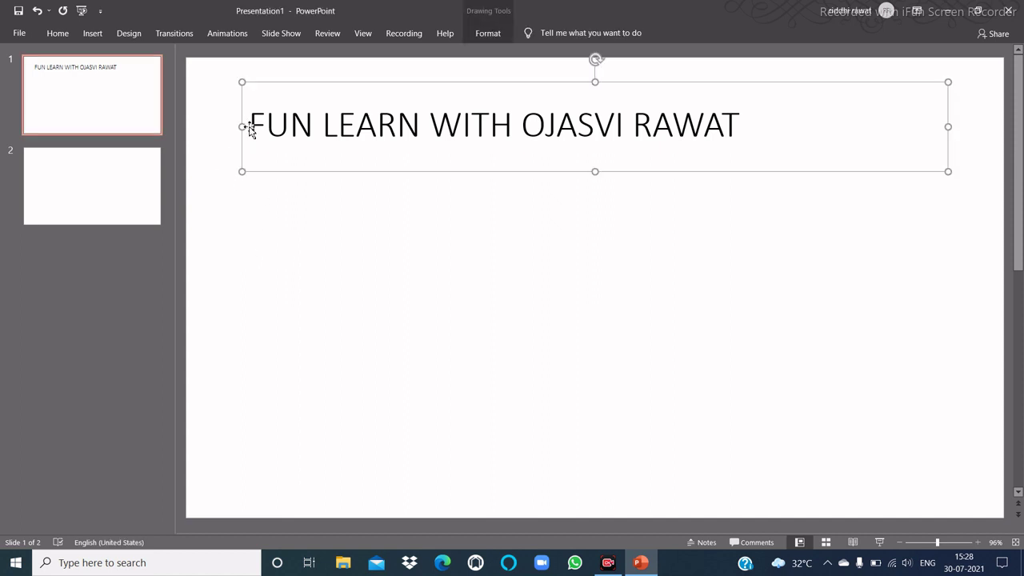
- Select the whole slide 1 title and add a new comment to it
{"action": "left_click_drag", "start_coordinate": [252, 128], "coordinate": [677, 142]}
{"action": "right_click", "coordinate": [676, 138]}
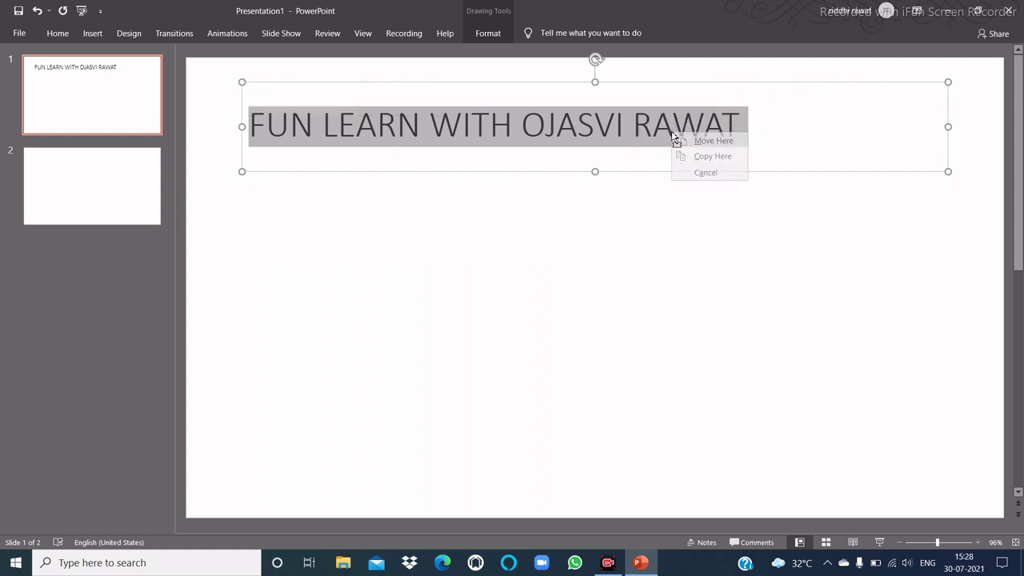
{"action": "left_click", "coordinate": [587, 205]}
{"action": "left_click", "coordinate": [330, 128]}
{"action": "left_click_drag", "start_coordinate": [251, 126], "coordinate": [670, 144]}
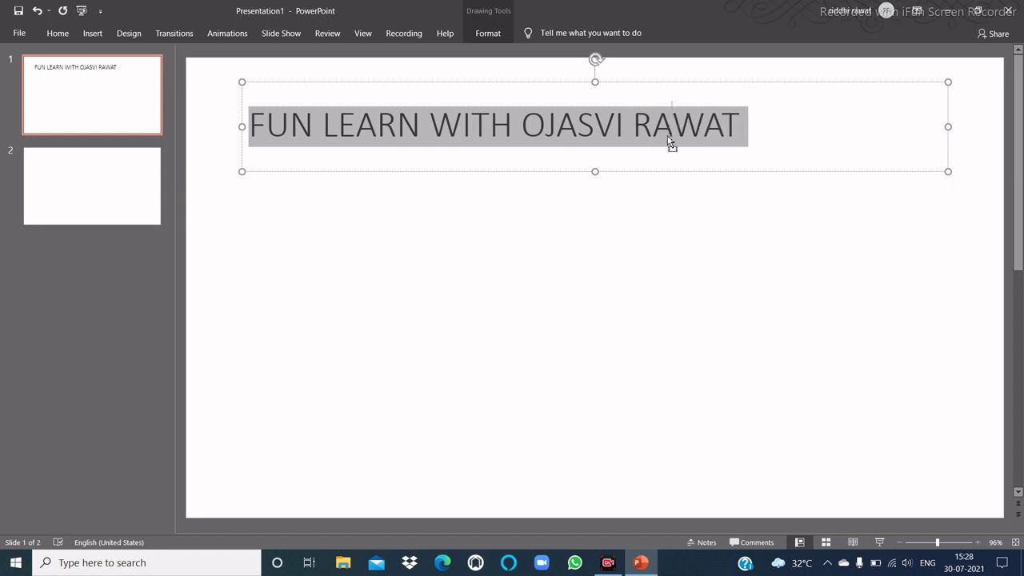
{"action": "right_click", "coordinate": [670, 144]}
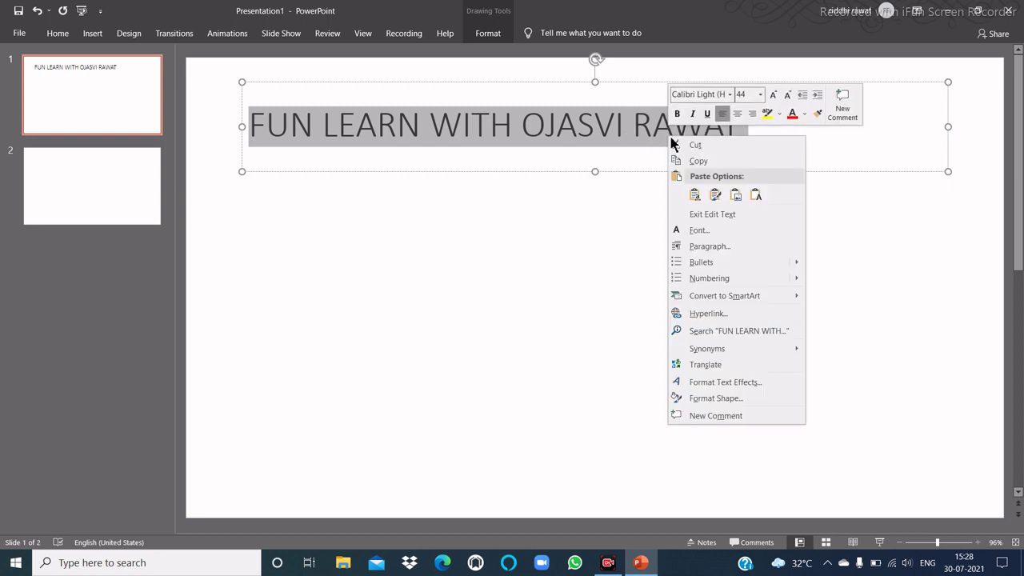
{"action": "left_click", "coordinate": [764, 409]}
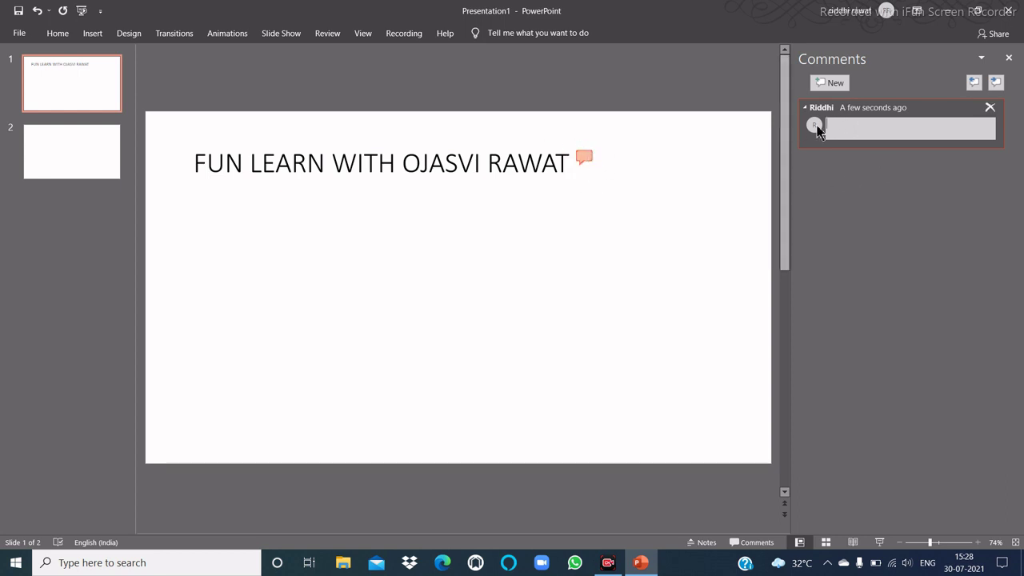
- Post the comment 'pls like share and subscribe', then delete it and close Comments
{"action": "type", "text": "fun"}
{"action": "key", "text": "BackSpace"}
{"action": "key", "text": "BackSpace"}
{"action": "key", "text": "BackSpace"}
{"action": "type", "text": "pla"}
{"action": "key", "text": "BackSpace"}
{"action": "type", "text": "s"}
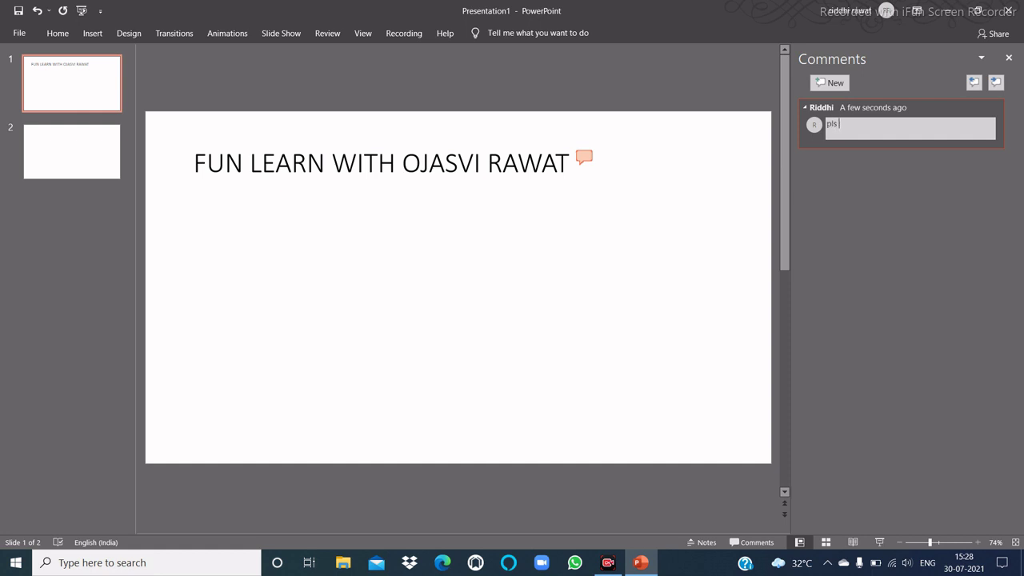
{"action": "type", "text": " like share and subsx"}
{"action": "type", "text": "ribe"}
{"action": "left_click", "coordinate": [905, 234]}
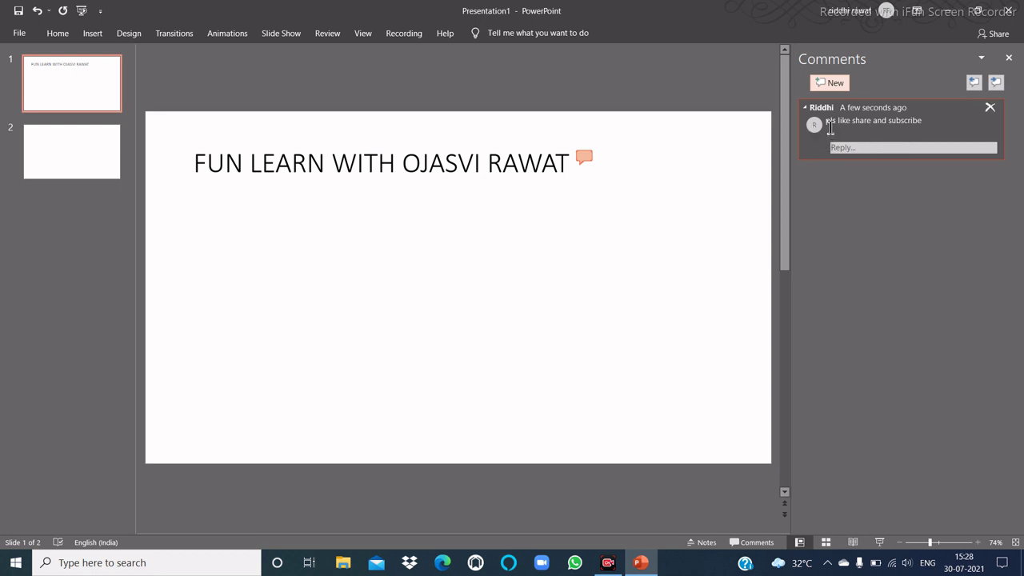
{"action": "left_click", "coordinate": [991, 108]}
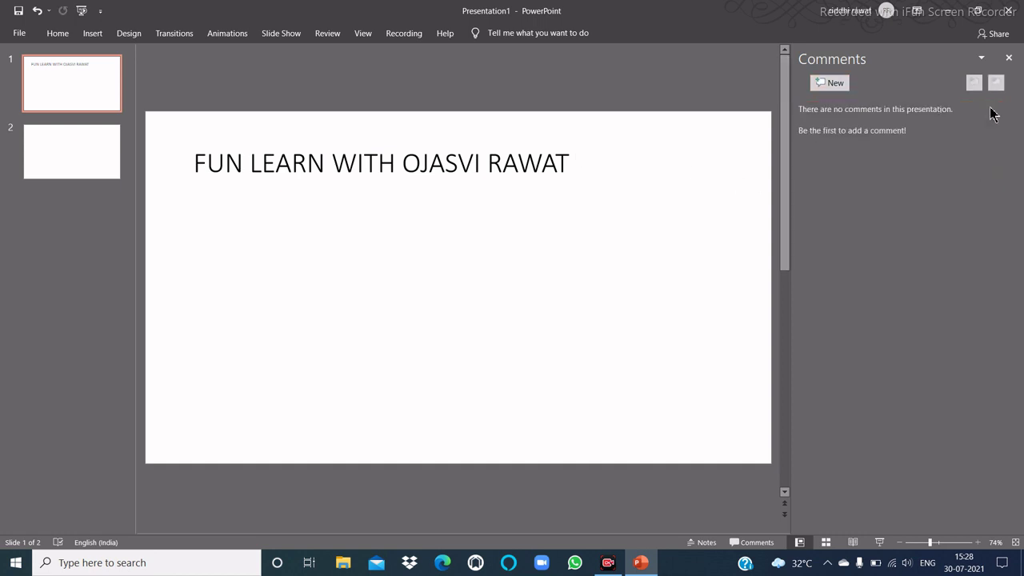
{"action": "left_click", "coordinate": [1009, 61]}
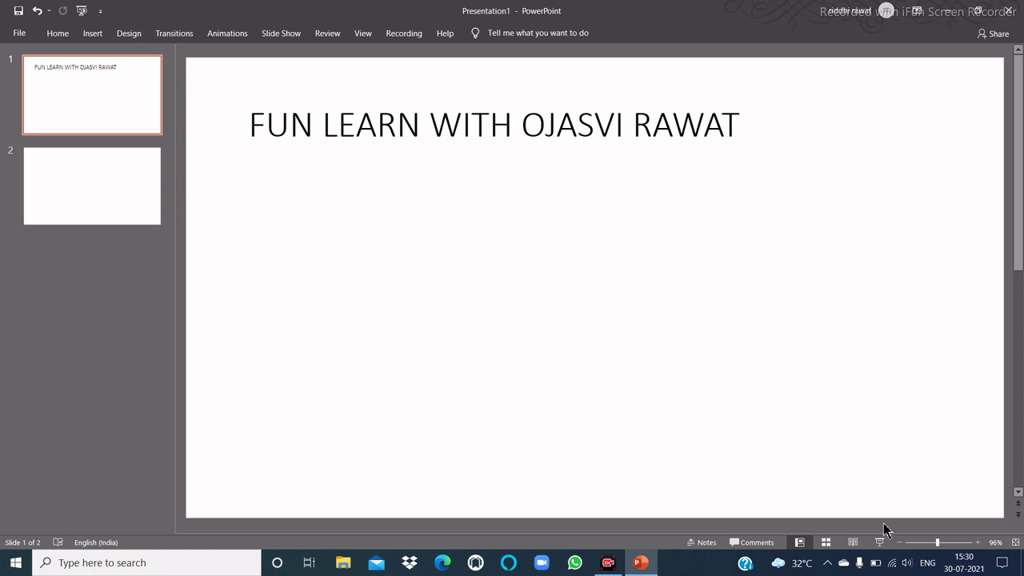
{"action": "left_click", "coordinate": [249, 130]}
- Run Smart Lookup on the selected slide 1 title to show Bing web results
{"action": "left_click_drag", "start_coordinate": [249, 130], "coordinate": [652, 144]}
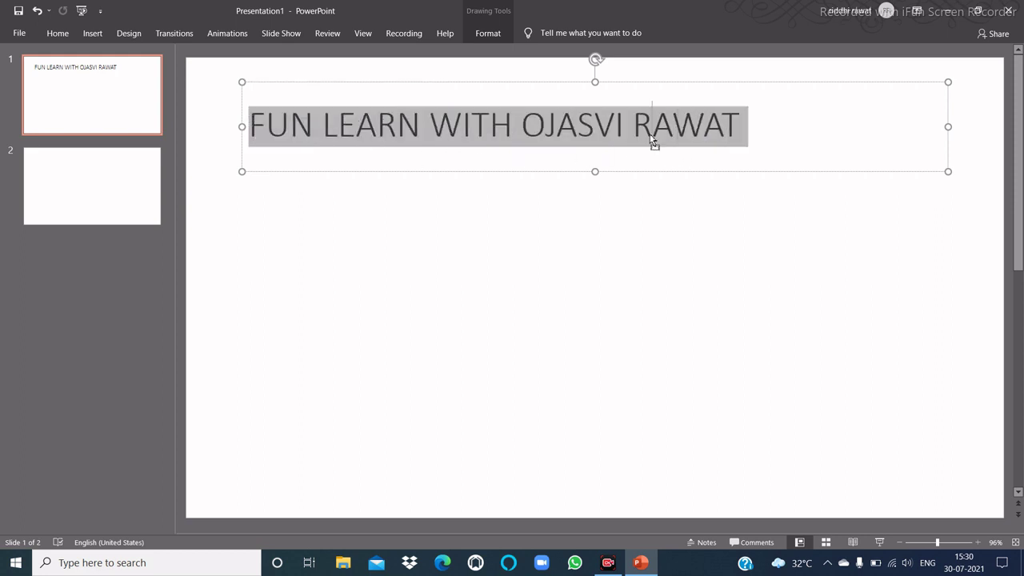
{"action": "right_click", "coordinate": [651, 136]}
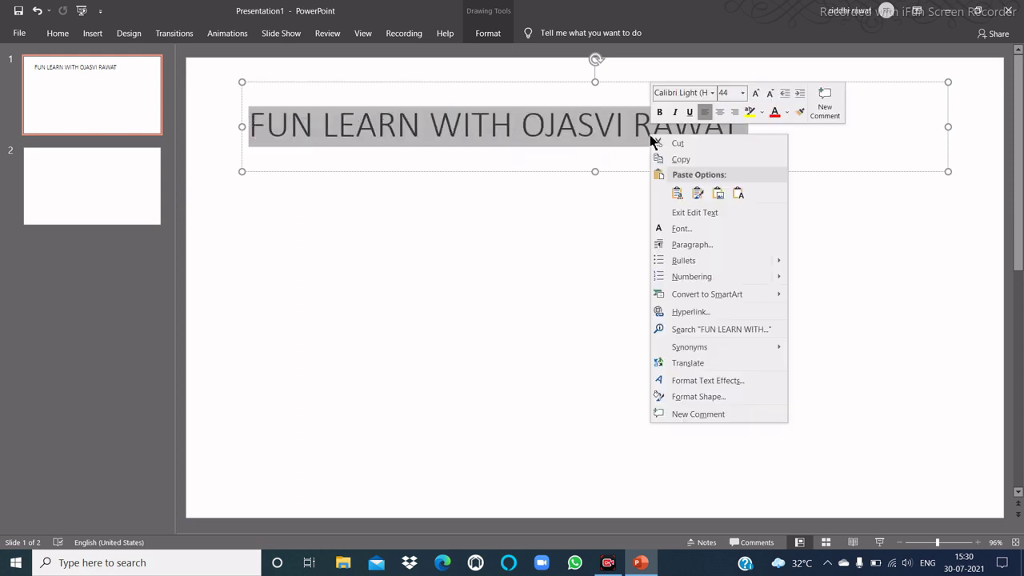
{"action": "left_click", "coordinate": [676, 330]}
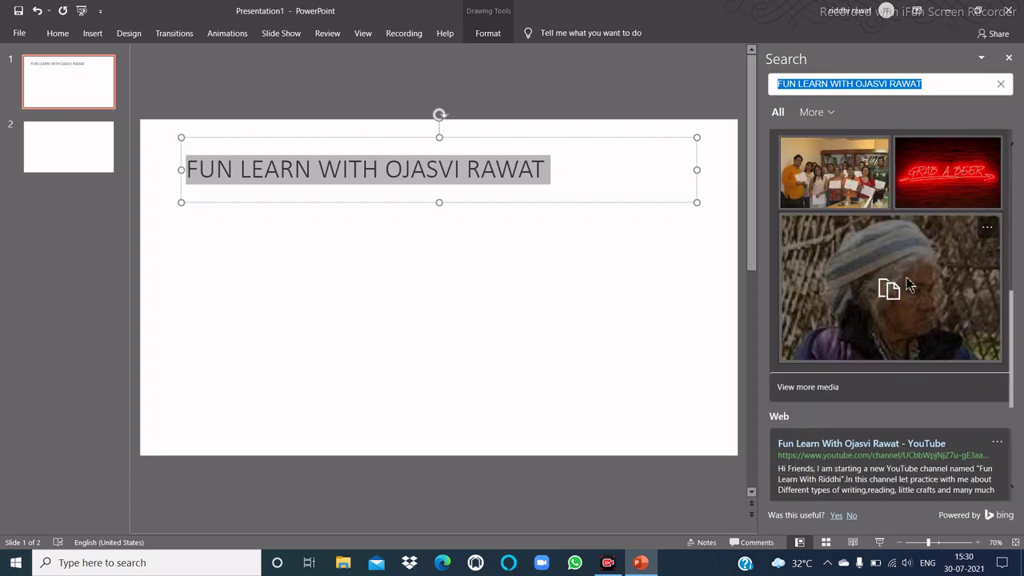
{"action": "scroll", "coordinate": [902, 265], "scroll_direction": "up", "scroll_amount": 3}
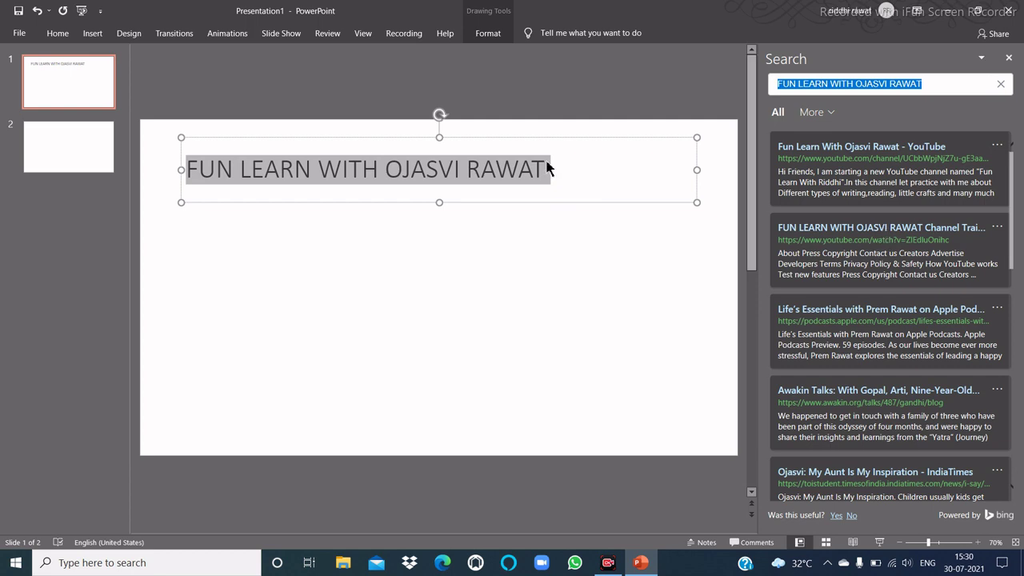